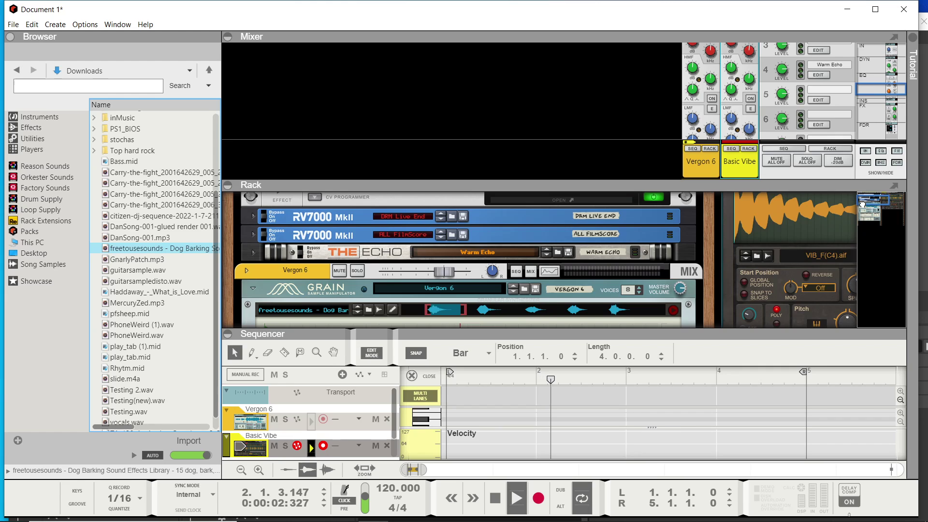
- Load the freetousesounds Dog Barking sample into slot 1 of the Mimic sampler and set its mode to Slice
left_click_drag(863, 204, 862, 208)
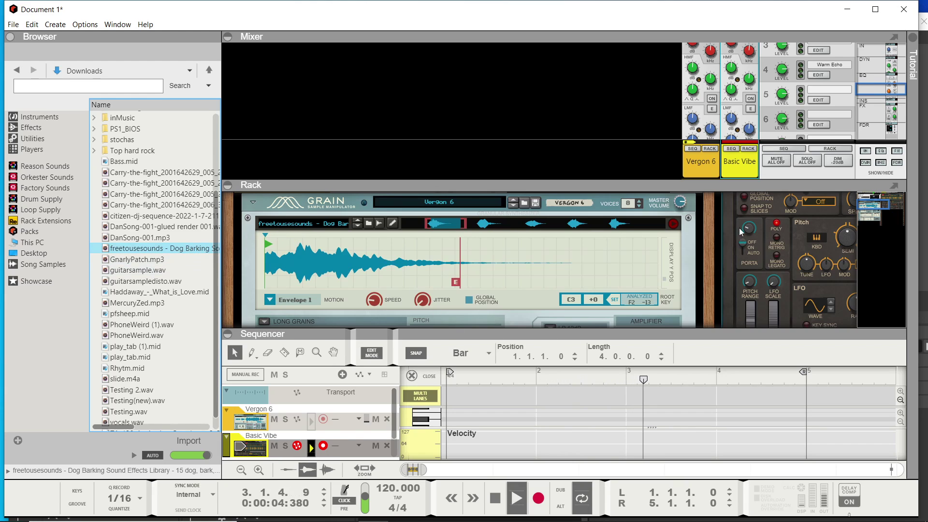
scroll(893, 90, "up", 2)
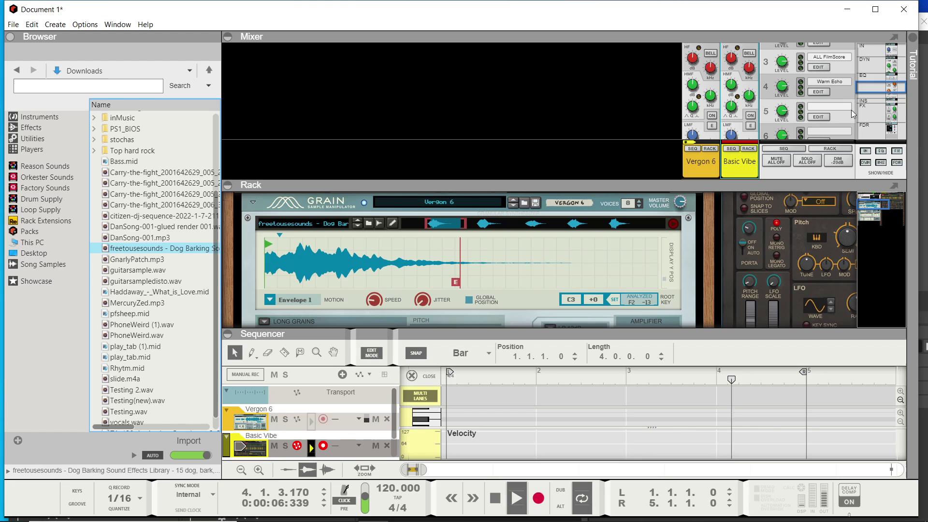
left_click_drag(875, 205, 905, 199)
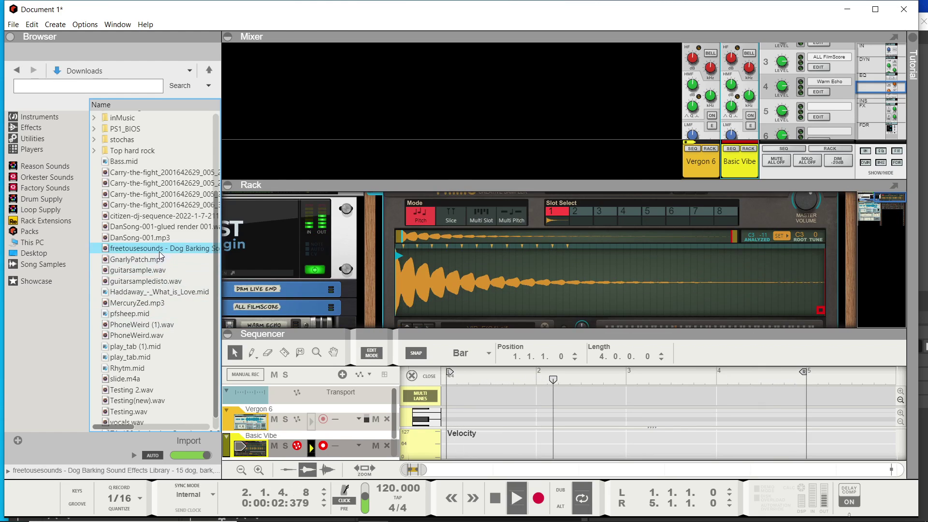
left_click_drag(160, 252, 480, 291)
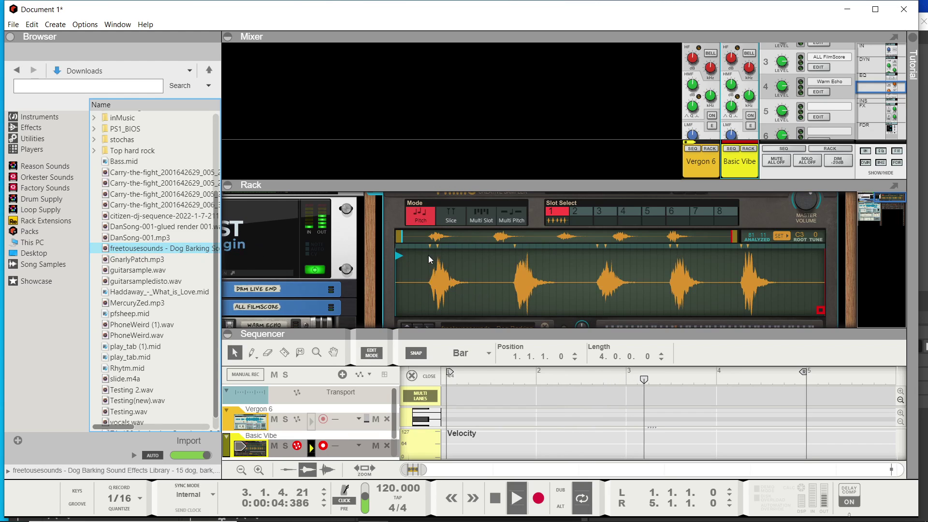
left_click(443, 218)
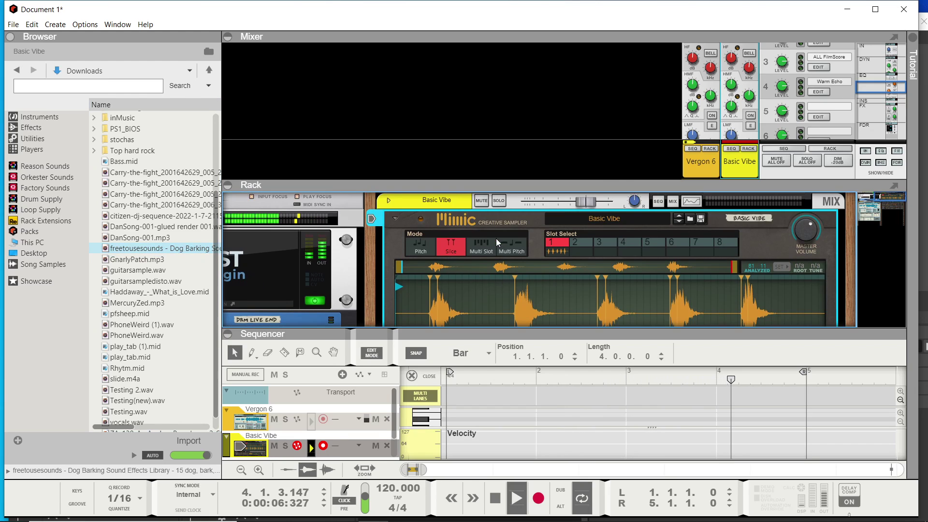
- Add a Drum Sequencer player to the Basic Vibe Mimic sampler and select its Open HH lane
left_click(38, 154)
mouse_move(154, 370)
left_mouse_down()
mouse_move(415, 234)
mouse_move(448, 202)
mouse_move(458, 246)
left_mouse_up()
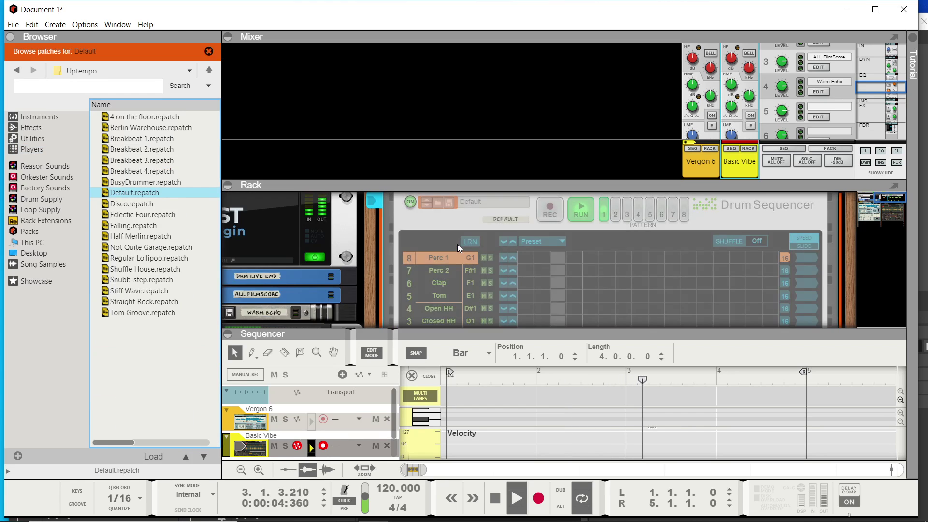
scroll(452, 283, "down", 1)
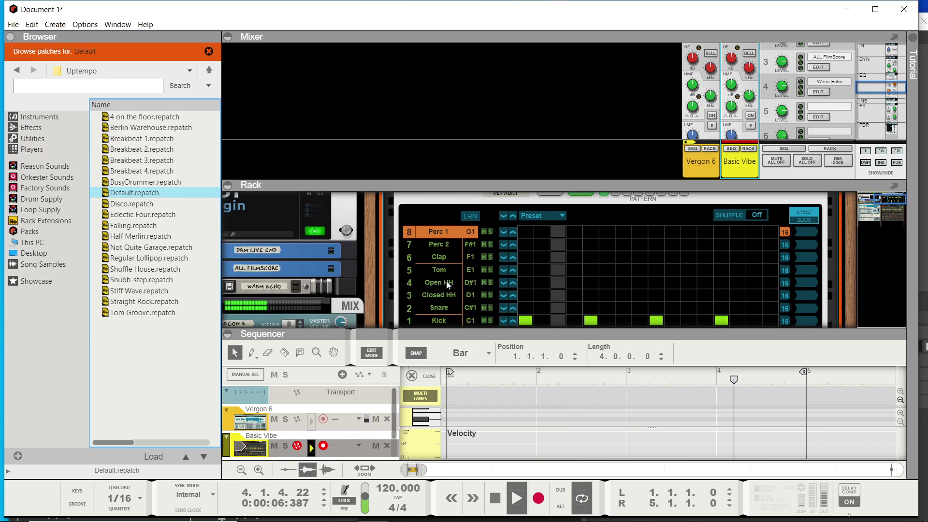
left_click(408, 291)
left_click(409, 285)
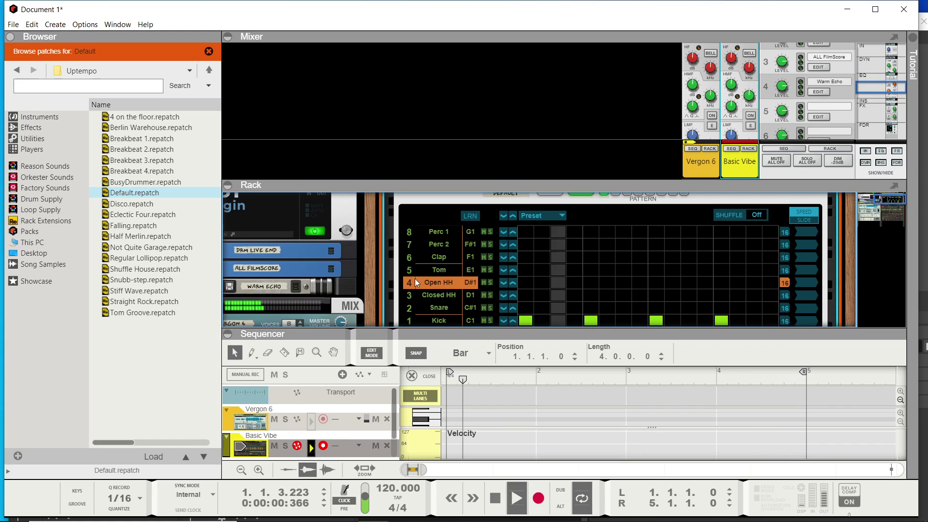
- Step through the Drum Sequencer's Uptempo patches and load 4 on the floor
scroll(464, 266, "up", 2)
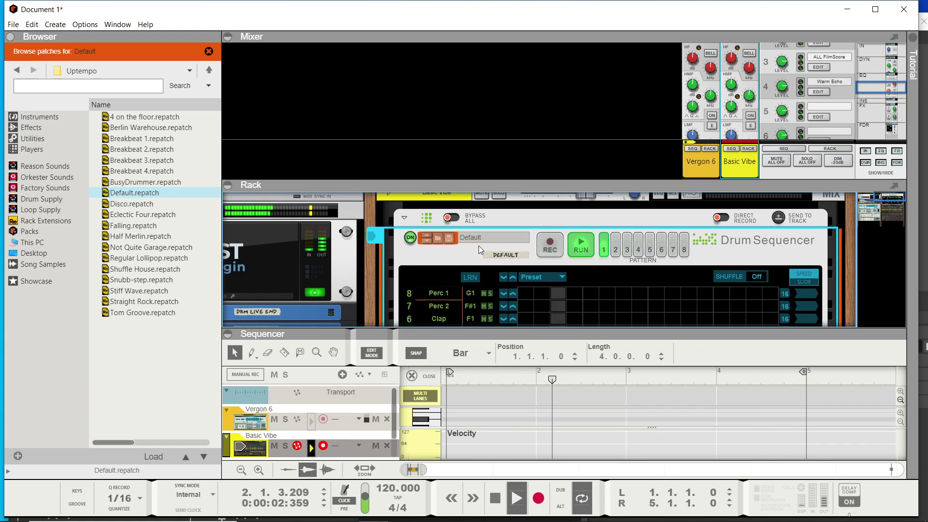
scroll(513, 254, "down", 4)
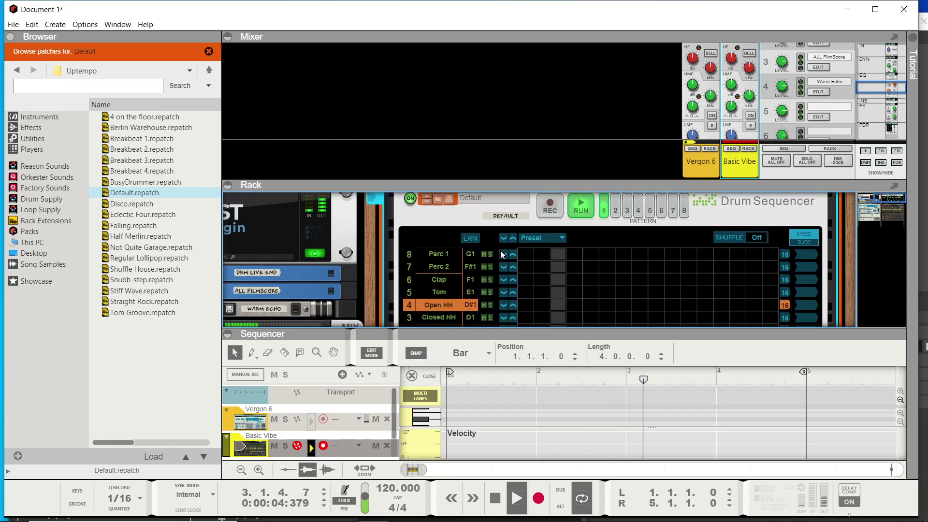
scroll(491, 256, "up", 3)
scroll(497, 252, "up", 1)
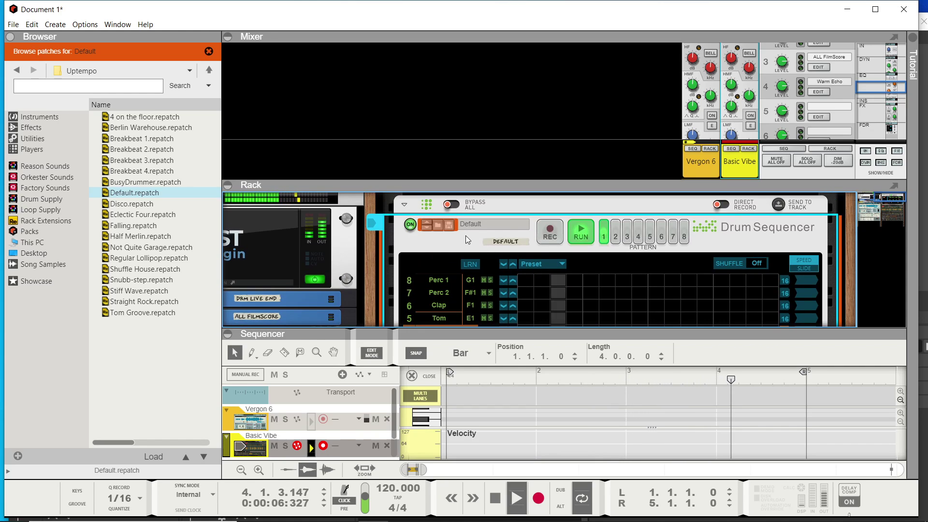
left_click(427, 227)
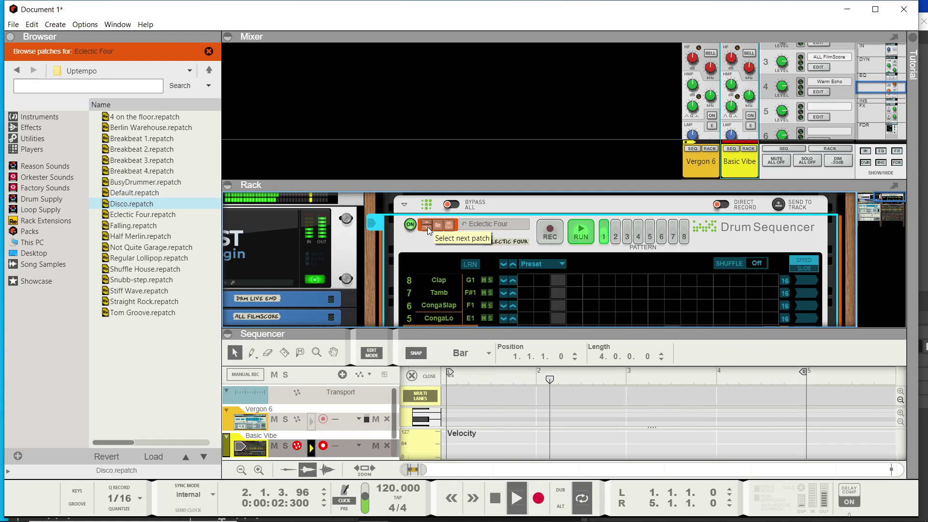
left_click(427, 227)
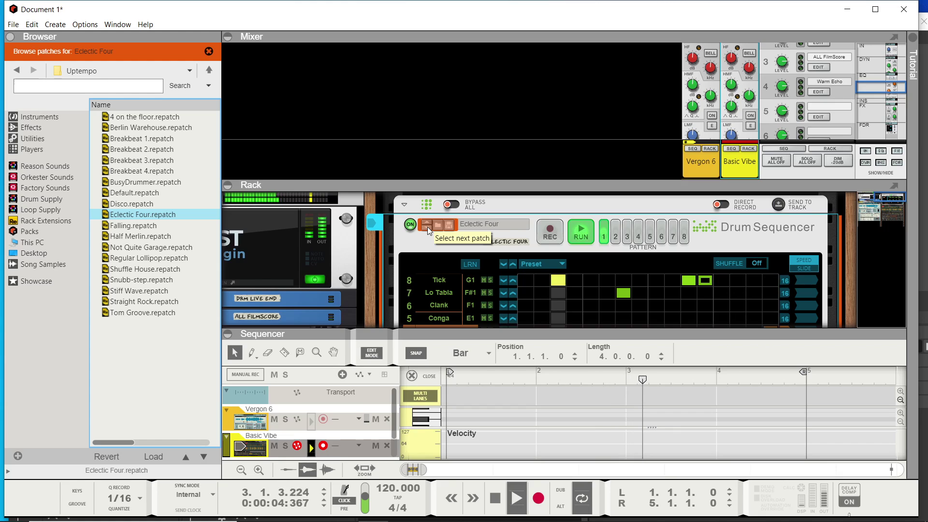
left_click(427, 227)
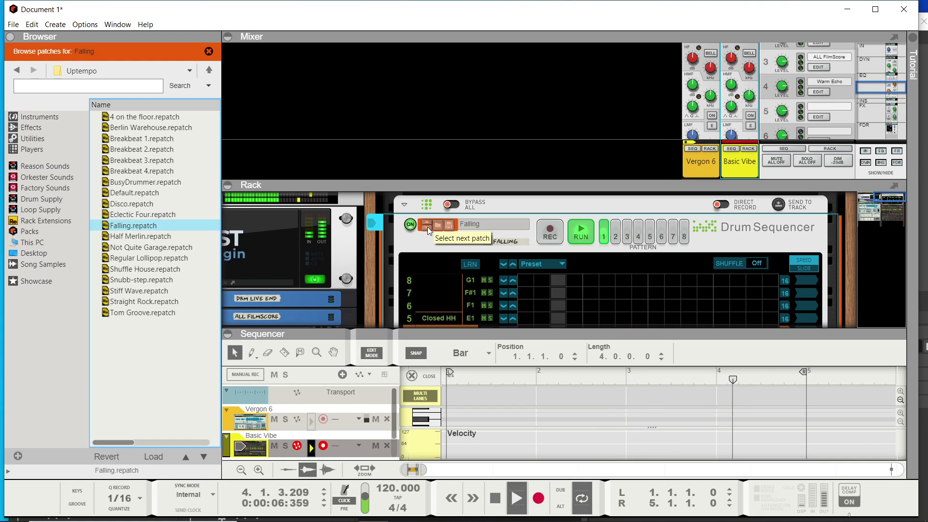
left_click(427, 227)
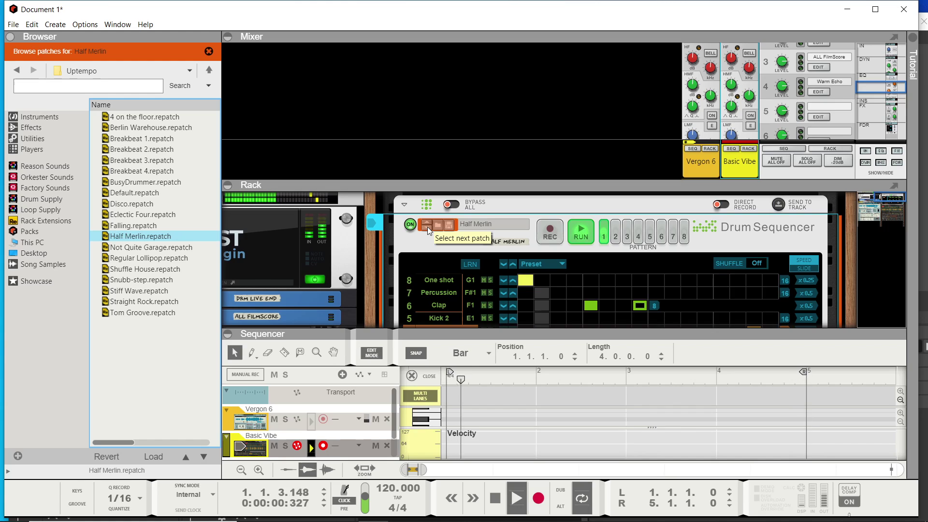
left_click(427, 227)
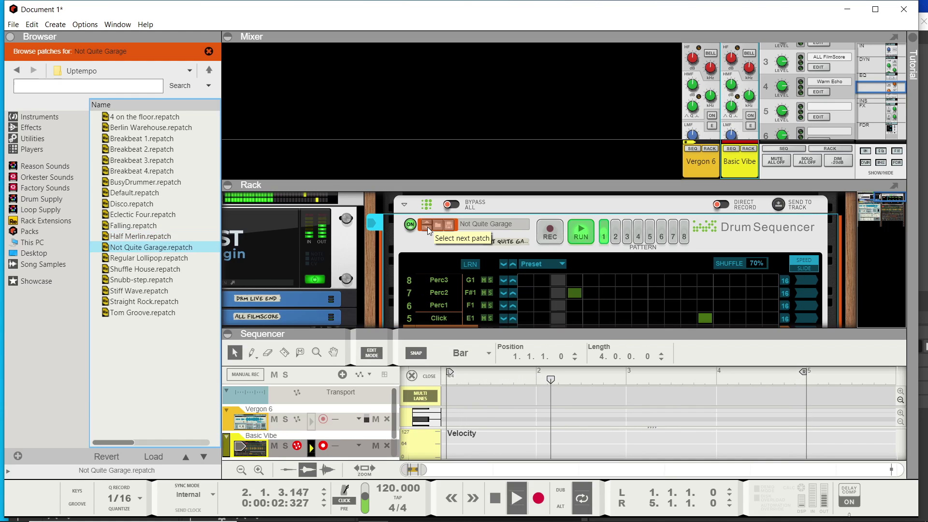
left_click(427, 227)
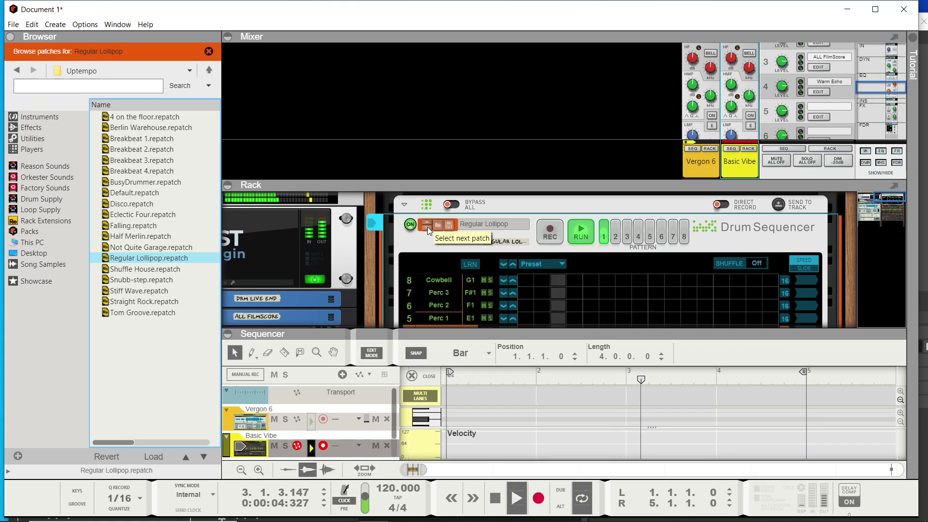
left_click(427, 227)
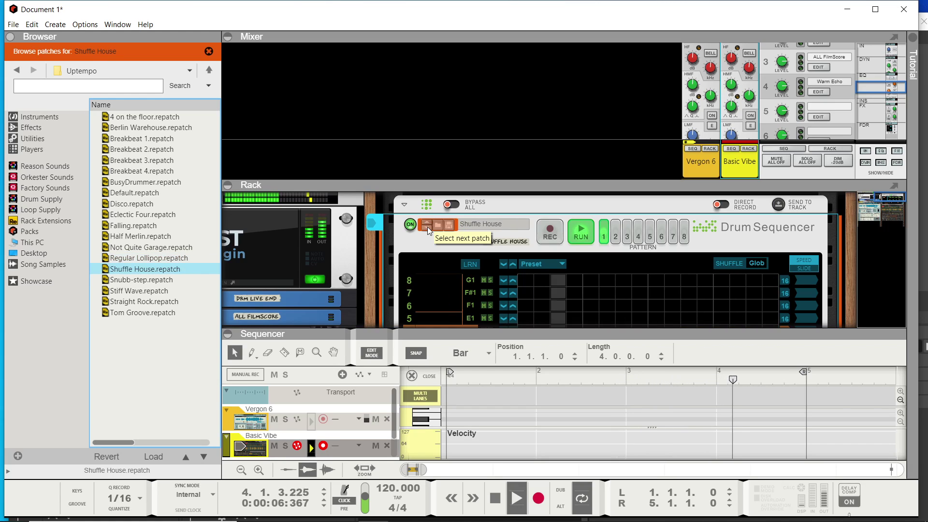
left_click(427, 227)
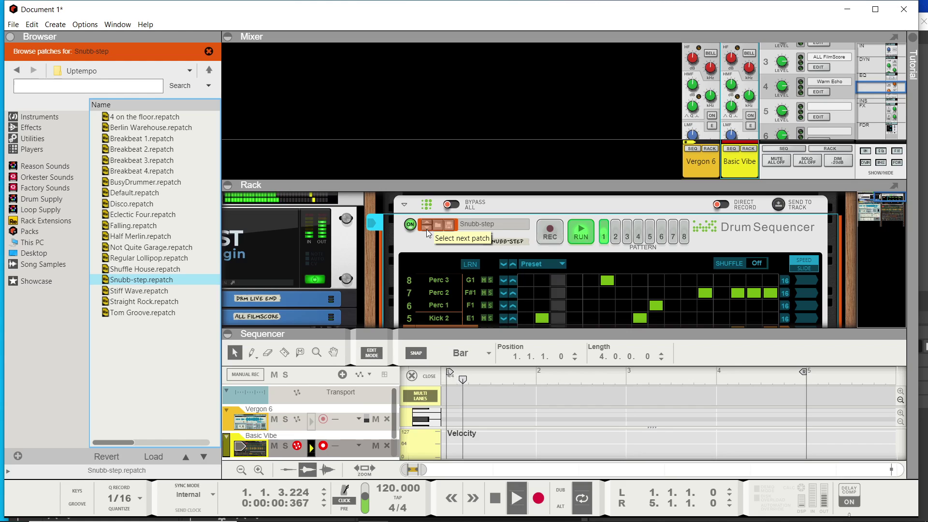
left_click(426, 230)
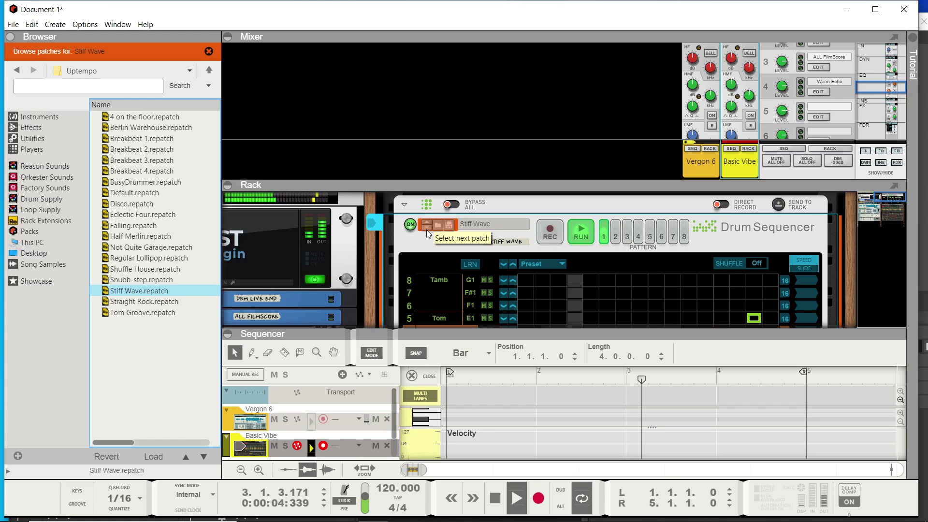
left_click(427, 230)
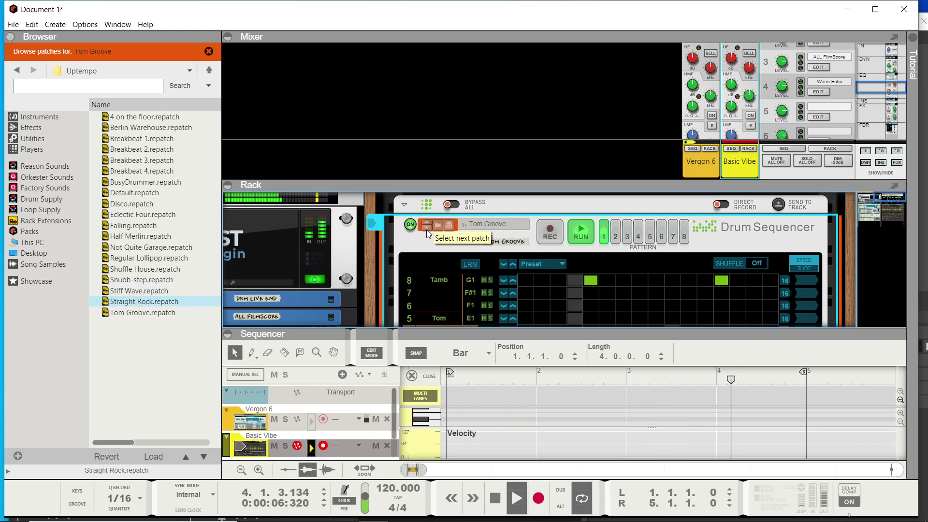
left_click(426, 230)
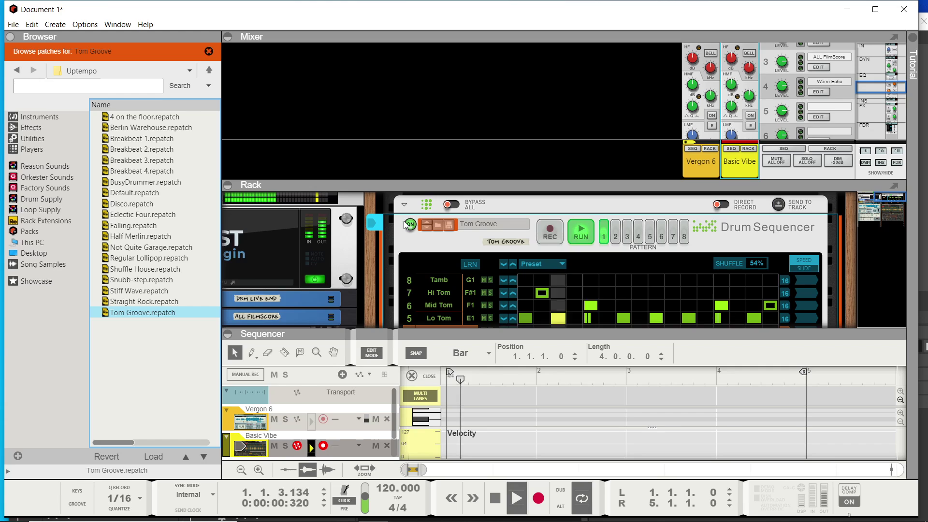
left_click(428, 227)
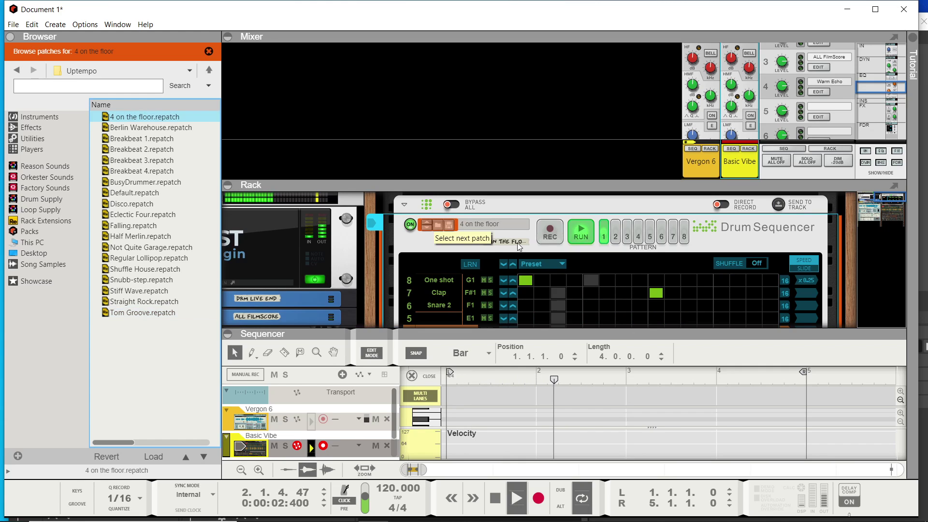
- Add HiHat hits on steps 1, 5, 9 and 13 of the Drum Sequencer pattern
scroll(516, 242, "down", 4)
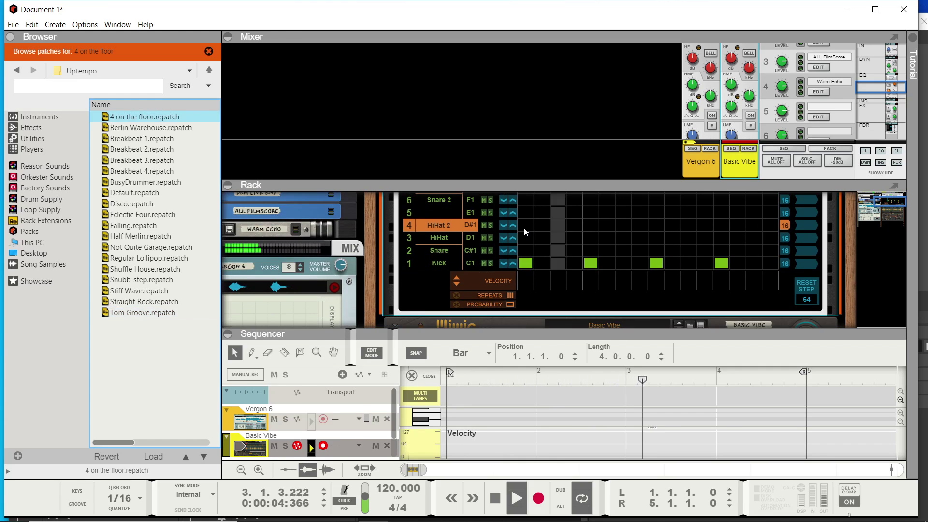
left_click(526, 239)
left_click(584, 236)
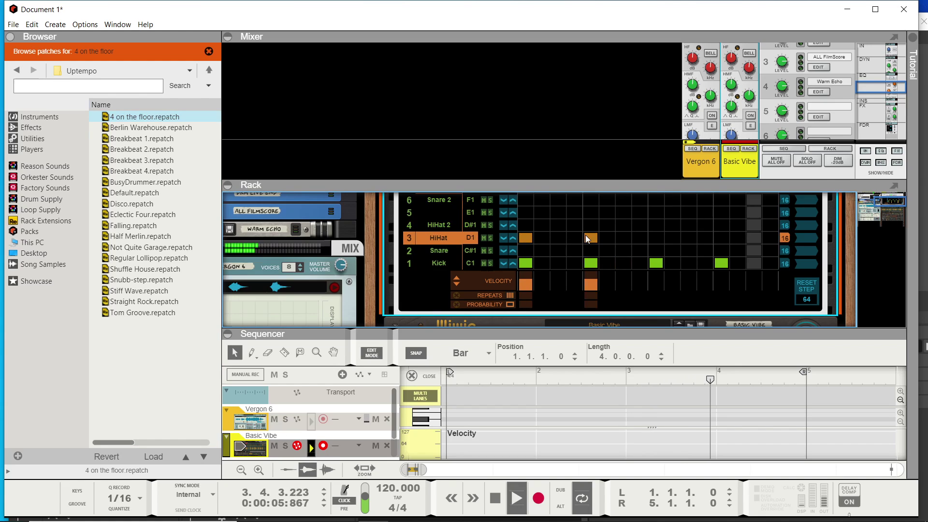
left_click(654, 234)
left_click(717, 236)
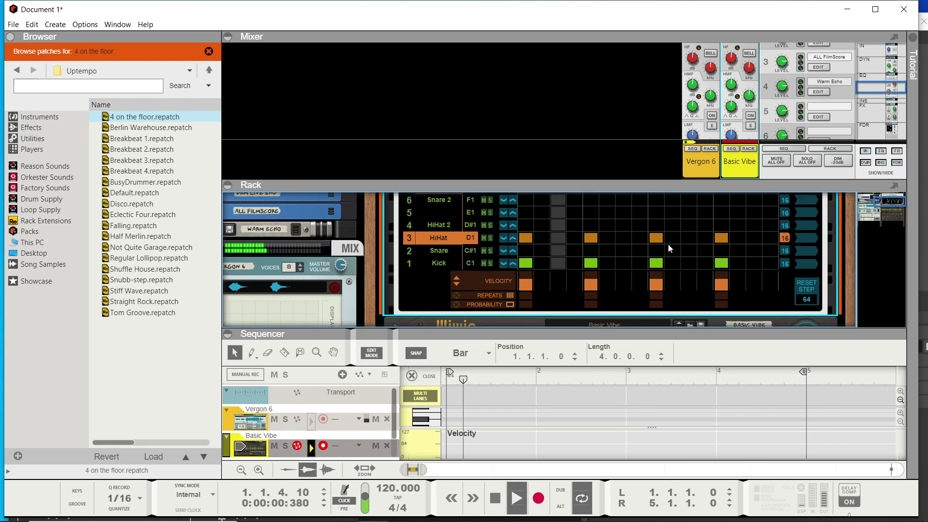
- Add a Sweeper Modulation Effect to the rack directly below the Mimic sampler
scroll(629, 237, "up", 2)
scroll(604, 239, "down", 10)
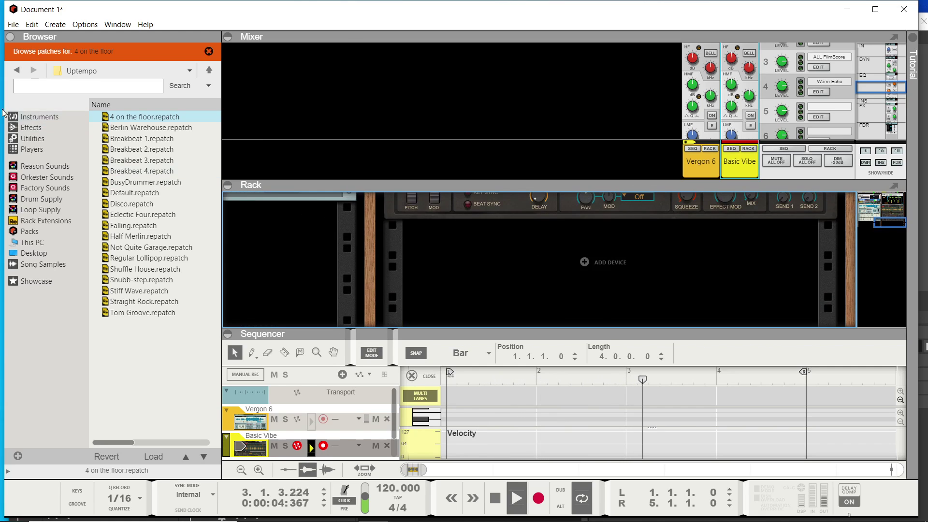
left_click(49, 116)
left_click(58, 127)
left_click_drag(150, 168, 437, 240)
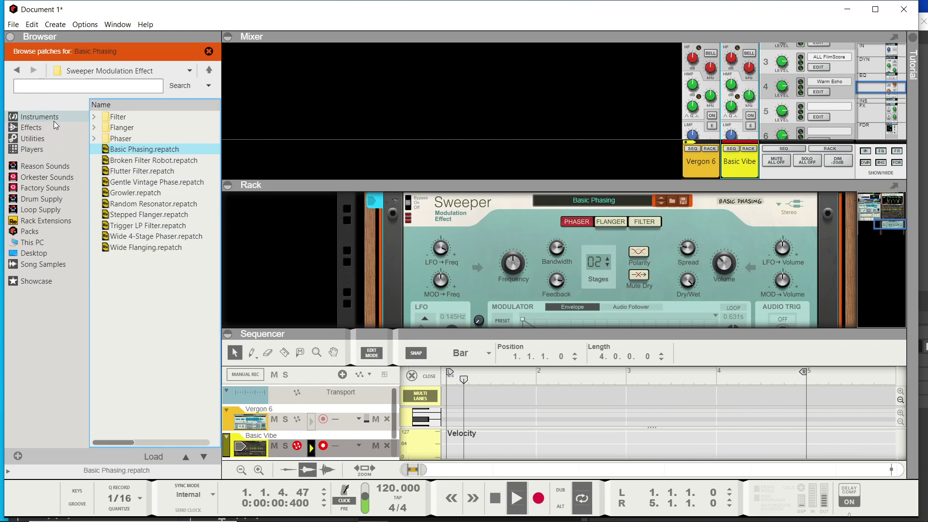
- Replace the four HiHat hits in the Drum Sequencer with HiHat 2 hits on steps 1 and 9 and HiHat hits on steps 5 and 13
scroll(367, 232, "up", 3)
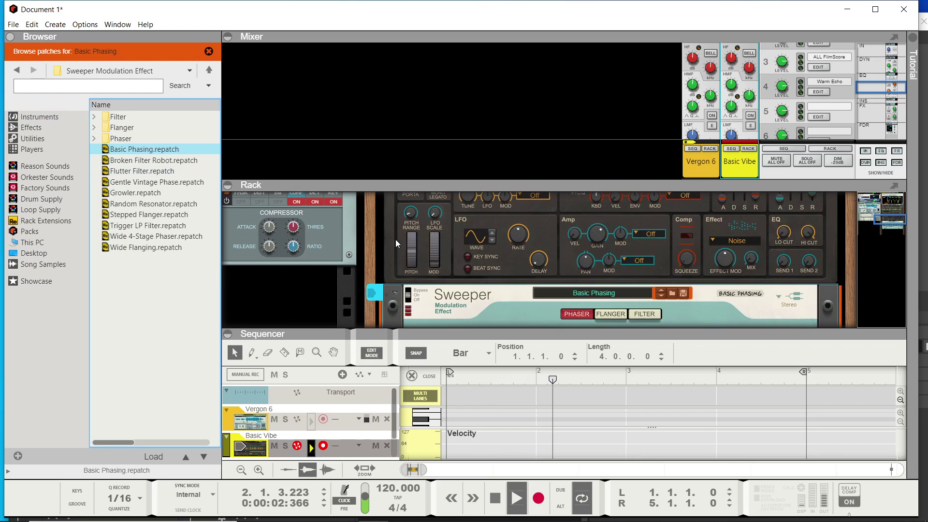
scroll(406, 247, "up", 8)
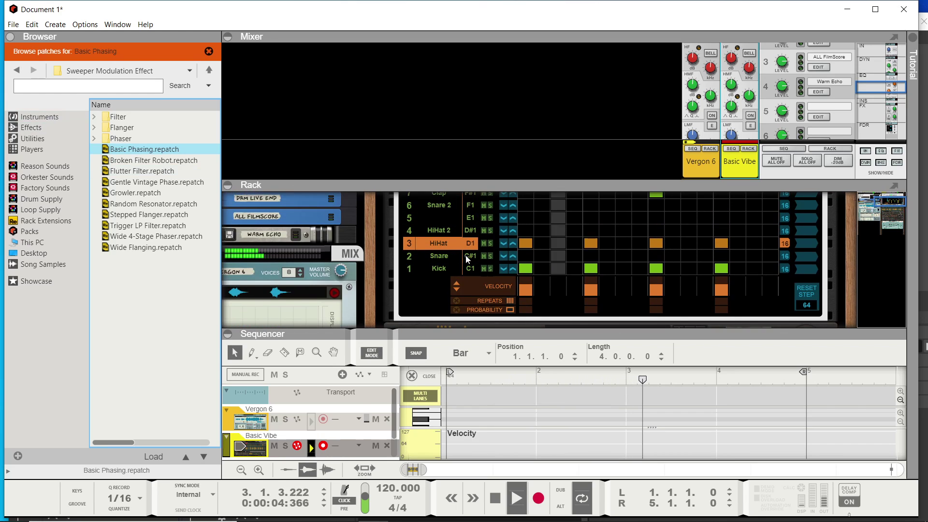
left_click(522, 242)
left_click(590, 243)
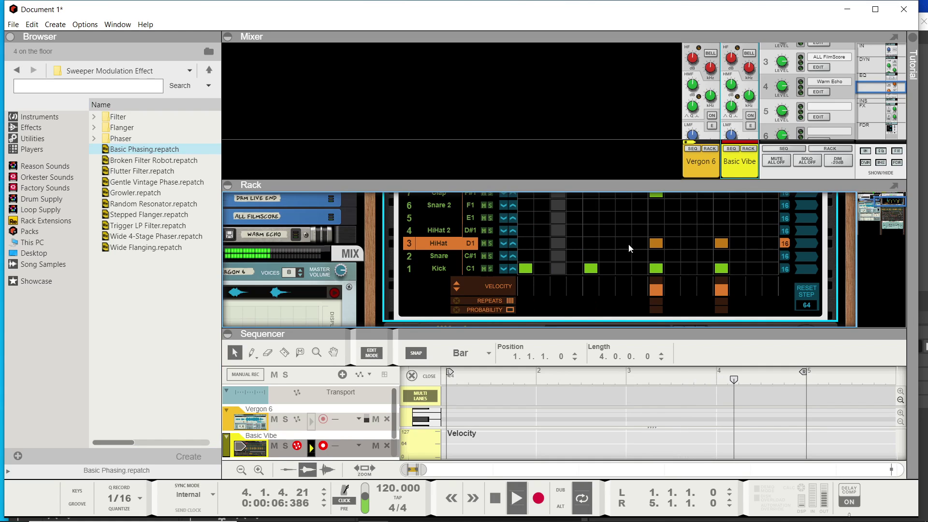
left_click(655, 232)
left_click(721, 243)
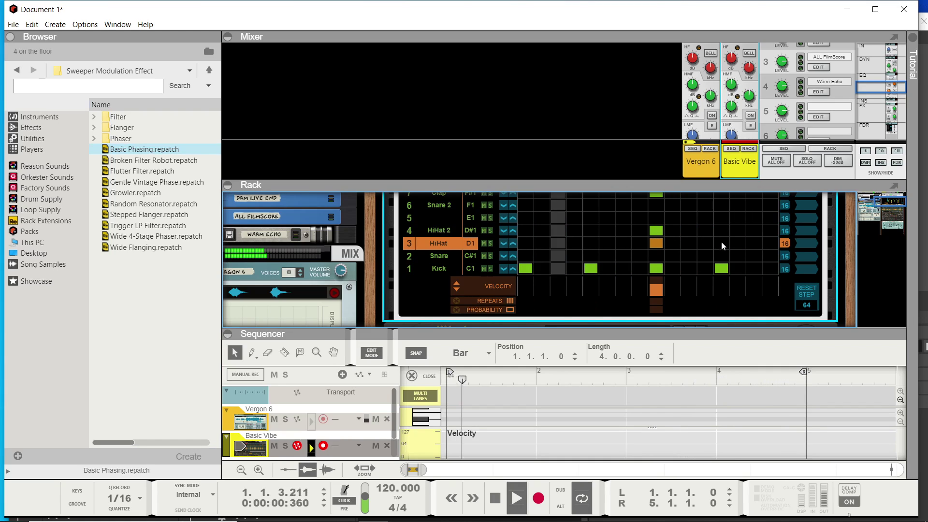
left_click(655, 239)
left_click(524, 231)
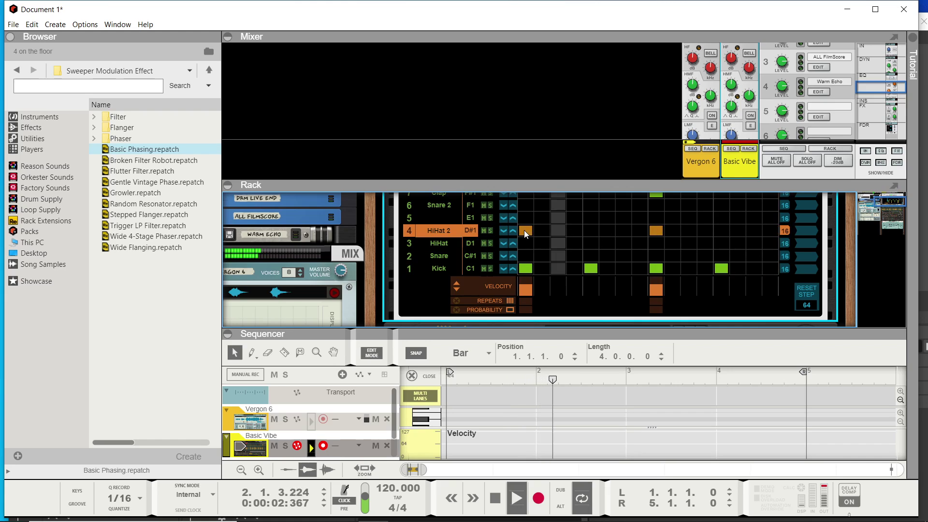
left_click(588, 242)
left_click(713, 244)
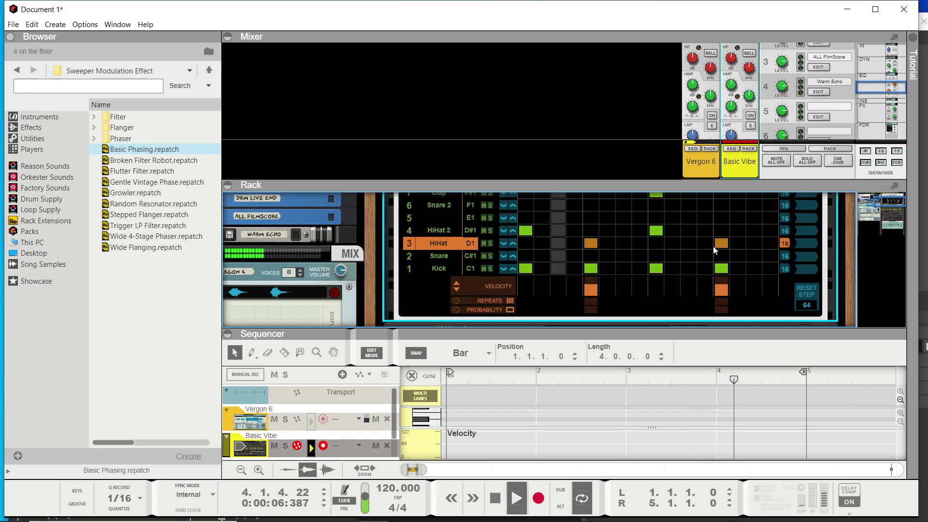
scroll(594, 243, "down", 10)
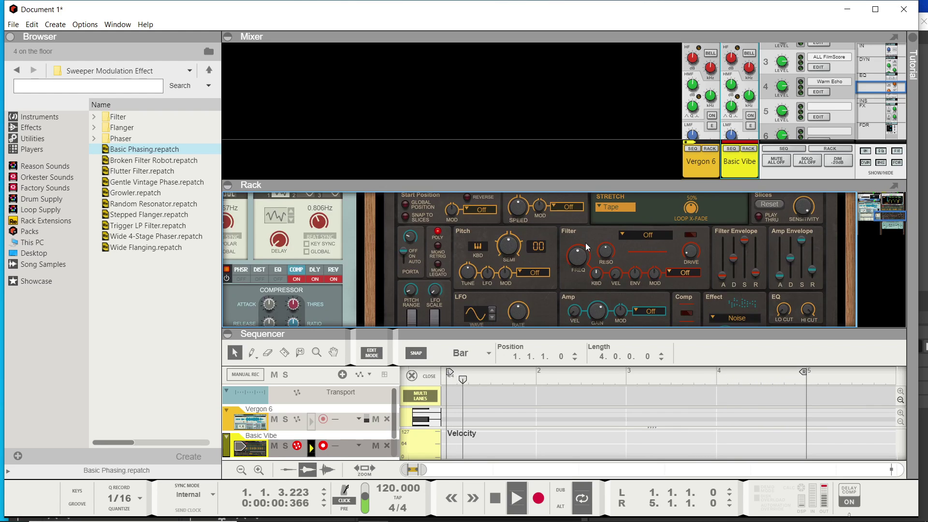
- Add an Alligator Triple Filtered Gate to the rack directly below the Sweeper Modulation Effect
scroll(580, 251, "down", 10)
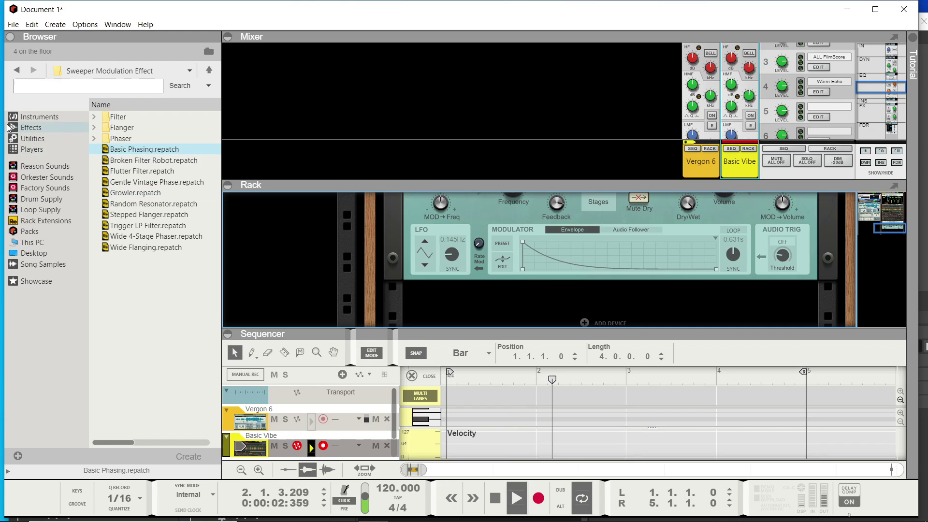
left_click(28, 117)
left_click(36, 138)
left_click(35, 128)
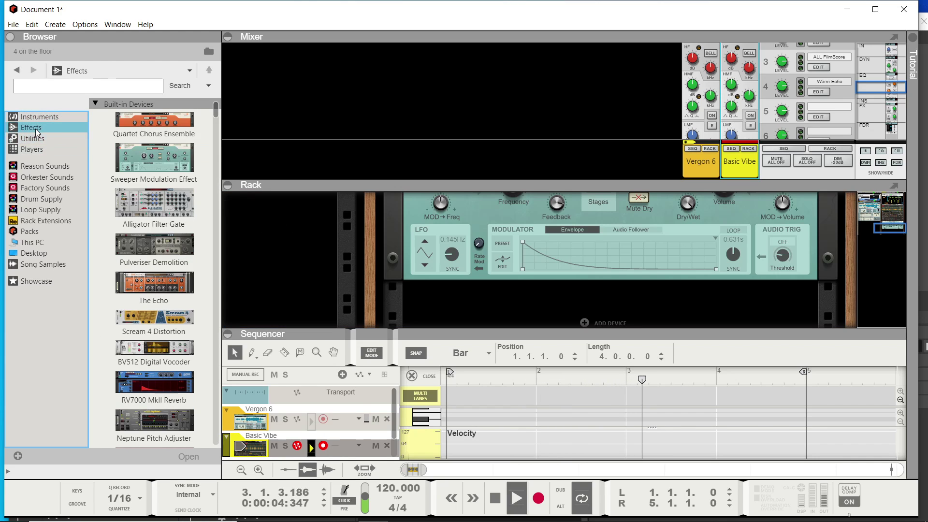
scroll(143, 245, "down", 1)
scroll(145, 249, "down", 2)
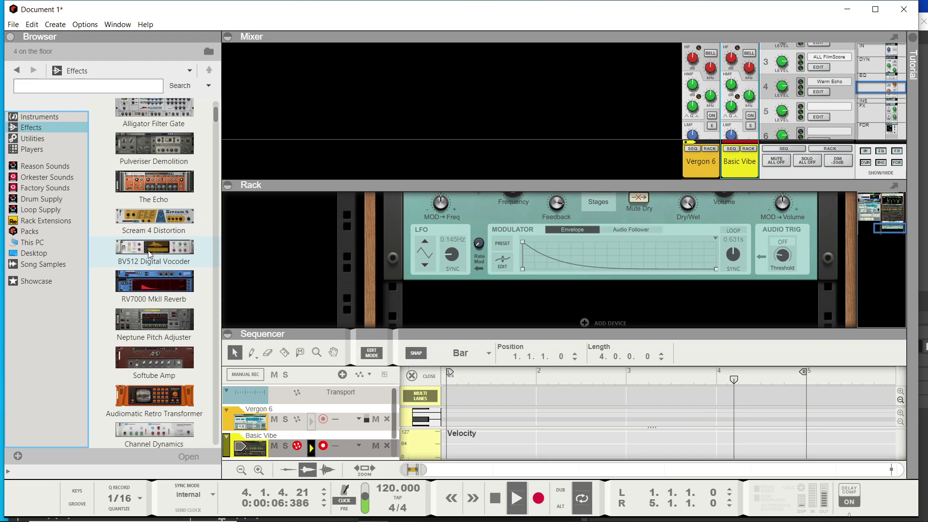
scroll(155, 306, "up", 3)
left_click_drag(166, 206, 528, 290)
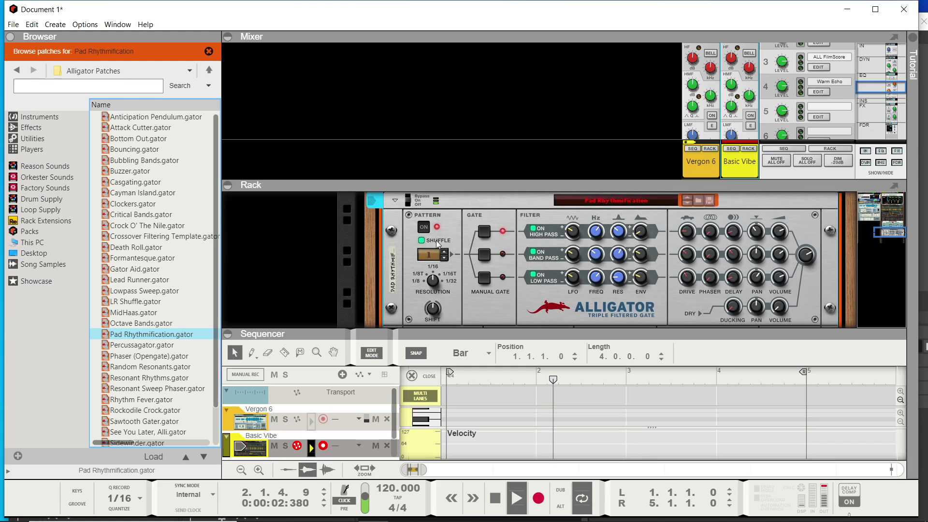
- Step through the Alligator's patches past Random Resonants and Phaser (Opengate), and load Resonant Rhythms
left_click(688, 203)
left_click(688, 204)
left_click(688, 204)
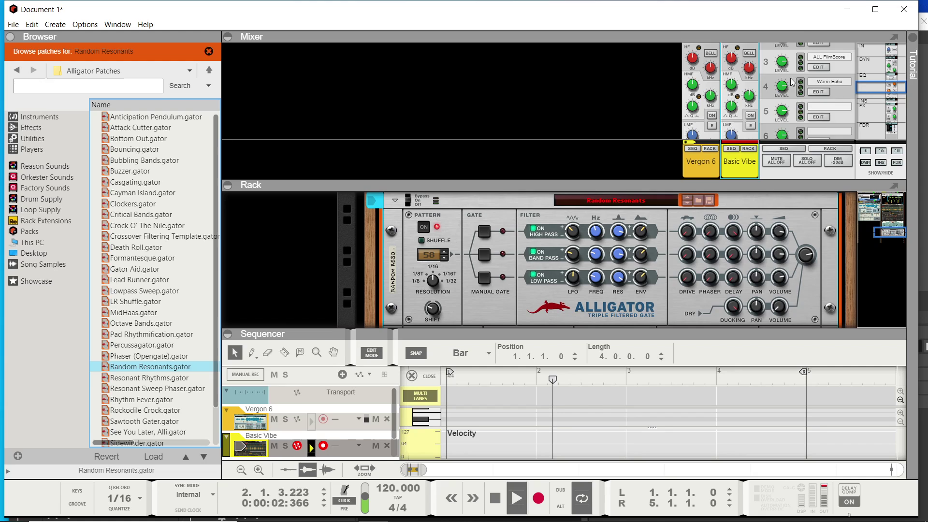
scroll(771, 98, "up", 4)
scroll(772, 98, "down", 4)
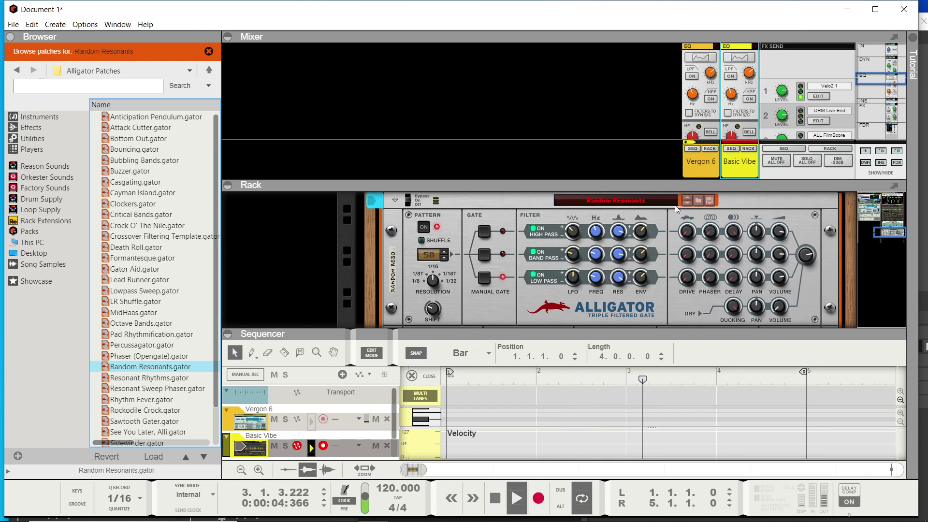
left_click(686, 200)
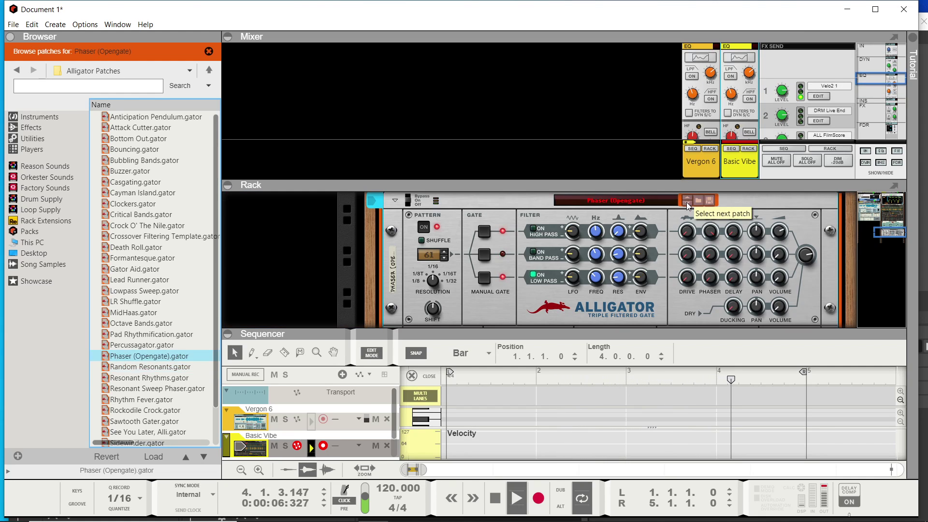
left_click(686, 202)
left_click(686, 202)
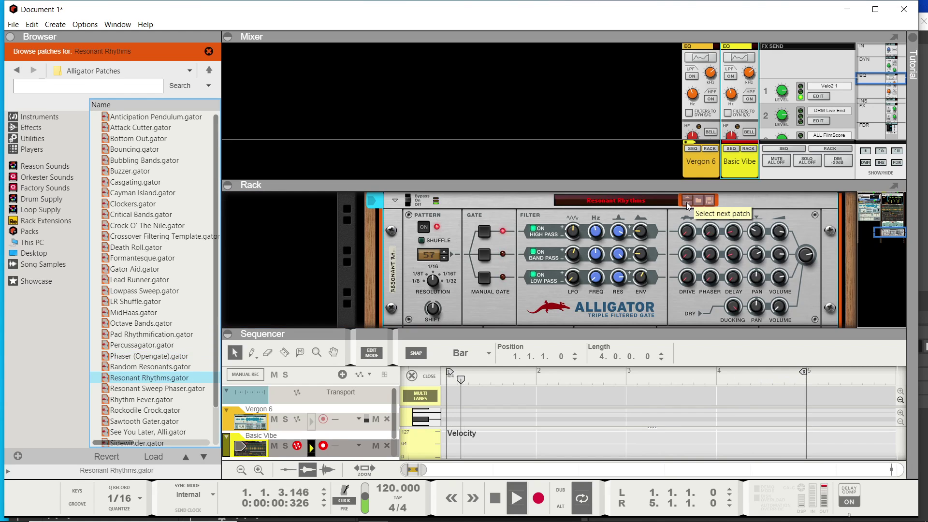
- Add a Europa Shapeshifting Synthesizer to the rack below the Alligator and reset the device to its initial patch
scroll(683, 223, "down", 3)
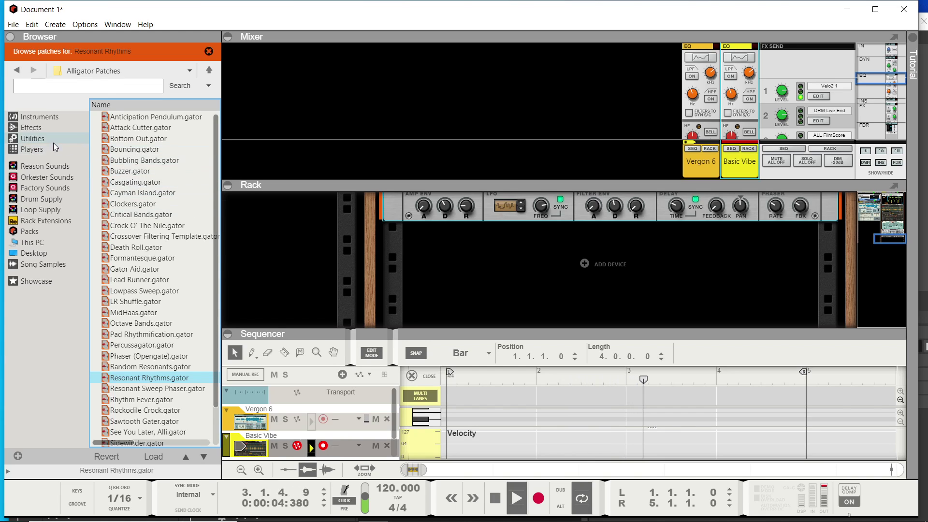
left_click(42, 117)
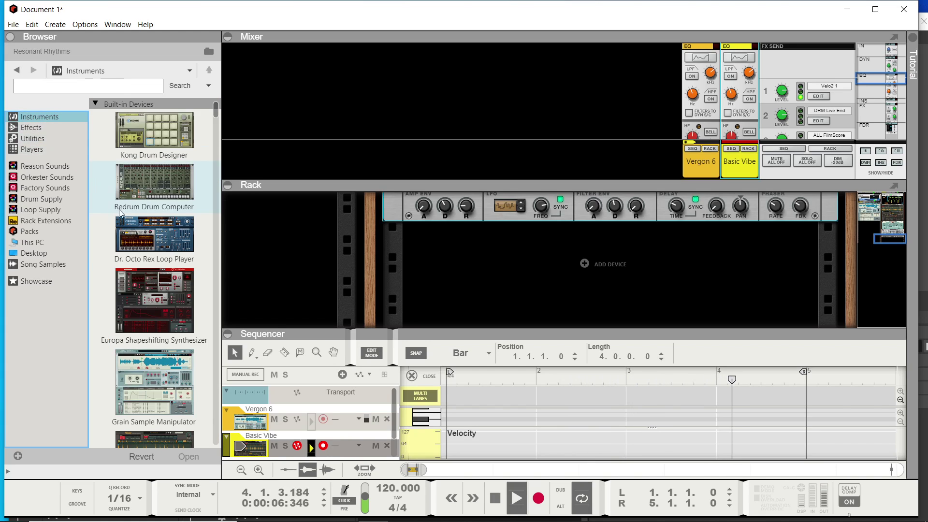
left_click_drag(148, 251, 440, 283)
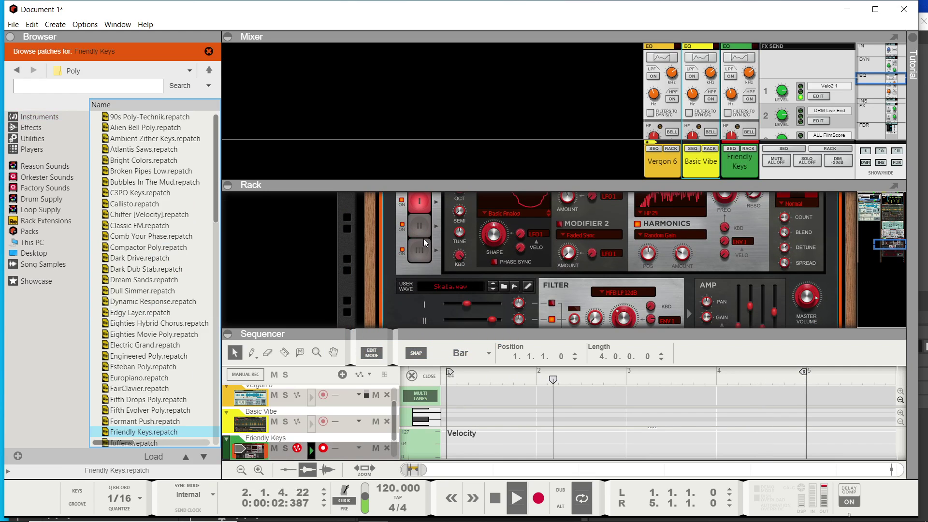
right_click(425, 242)
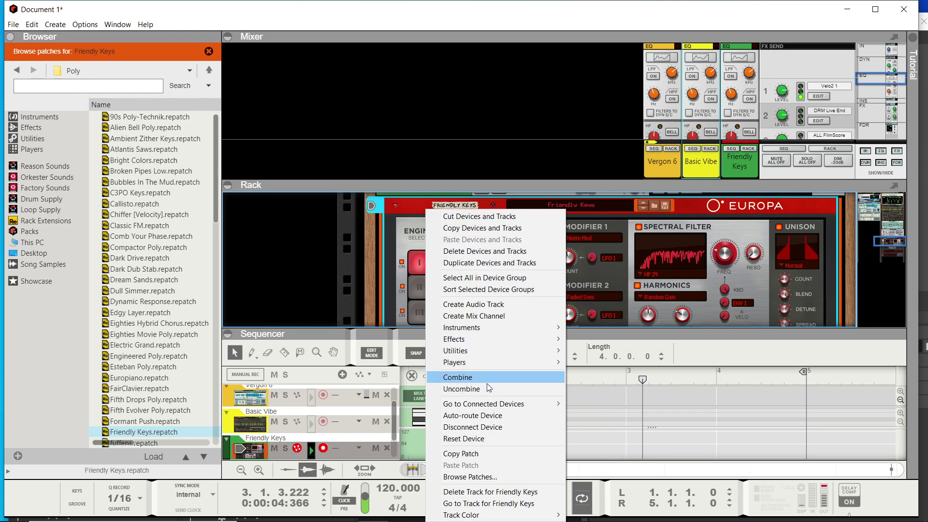
left_click(463, 438)
- Load the freetousesounds Dog Barking sample from the Downloads folder into Europa's User Wave slot
scroll(480, 278, "down", 5)
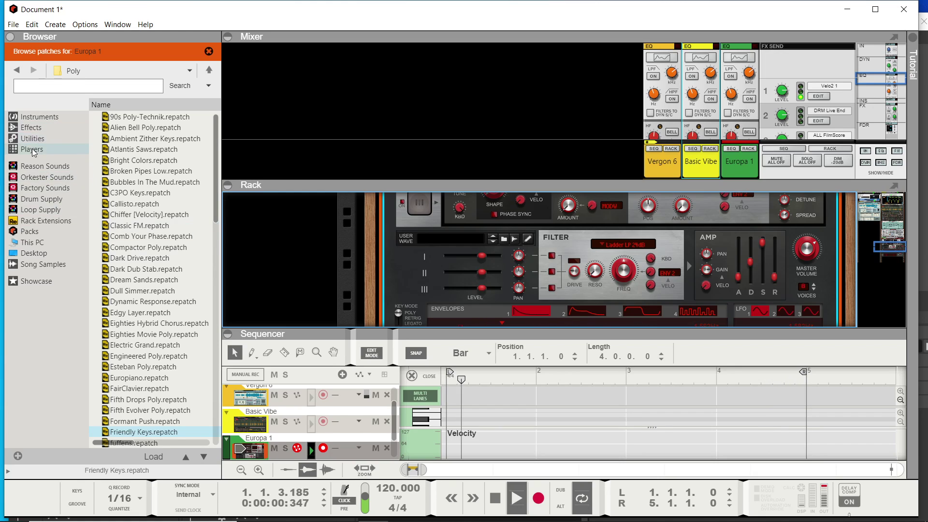
left_click(33, 263)
left_click(34, 253)
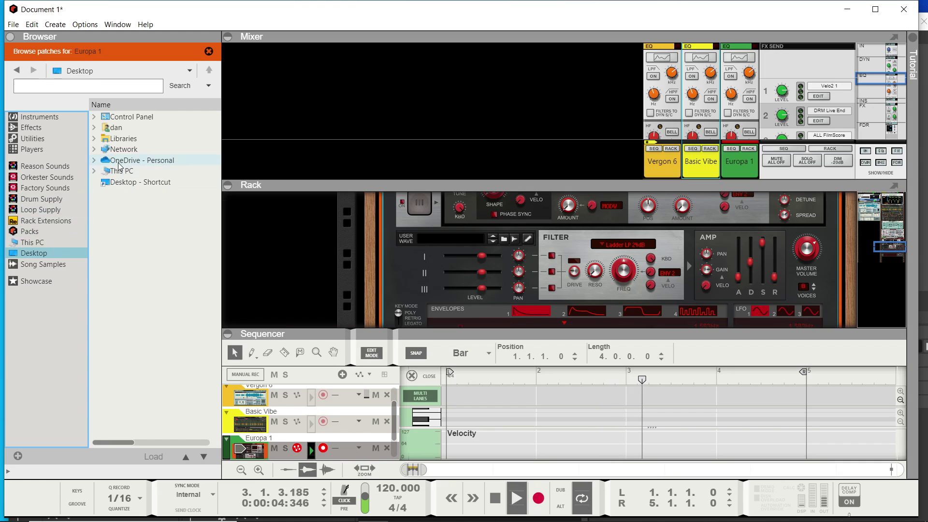
double_click(143, 129)
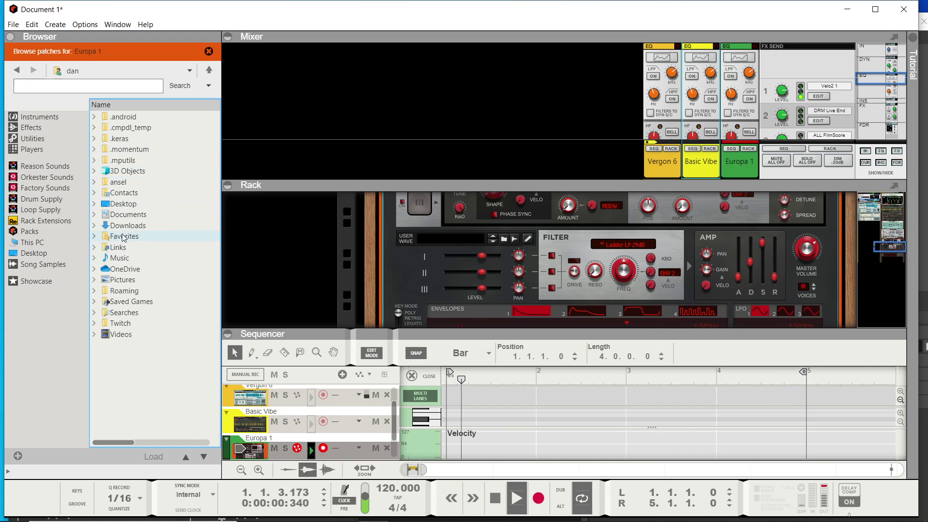
double_click(126, 226)
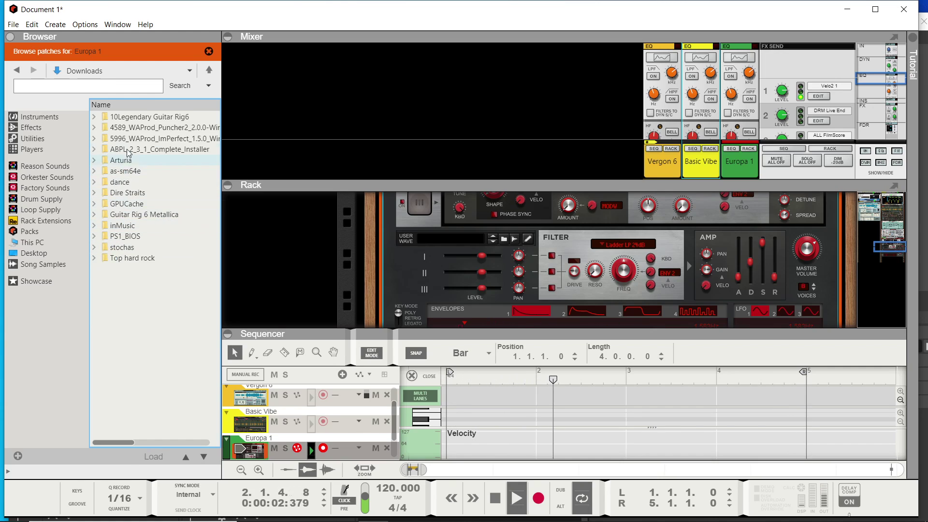
left_click(209, 52)
scroll(156, 212, "down", 4)
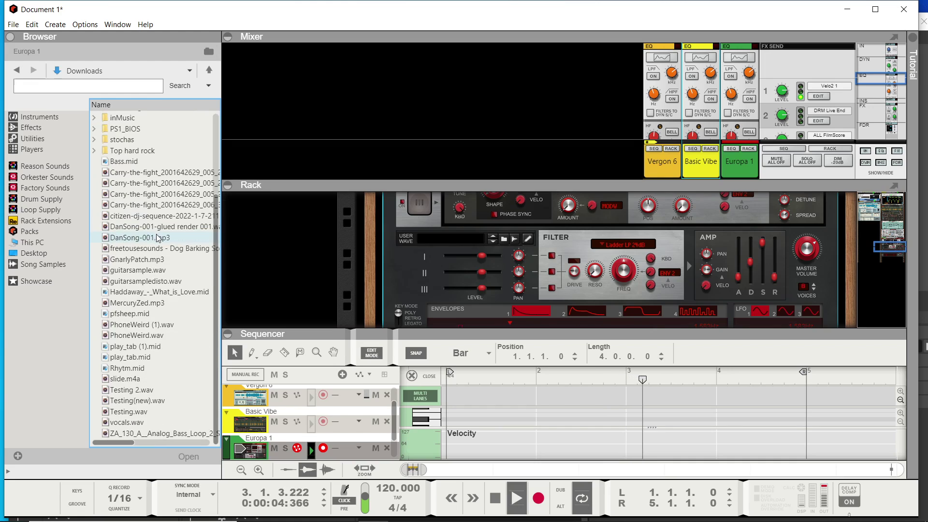
left_click_drag(138, 252, 489, 254)
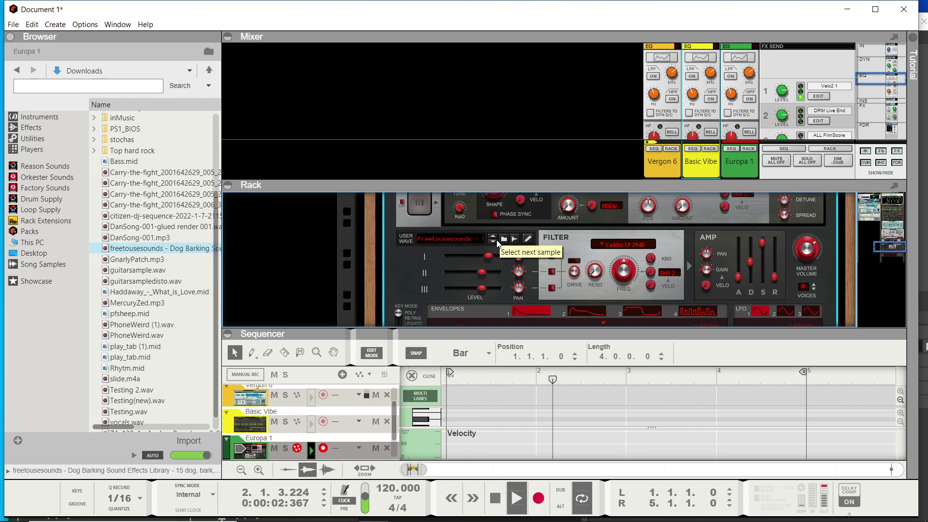
- Set the wave of Europa's engine I to User Wave
scroll(502, 238, "up", 3)
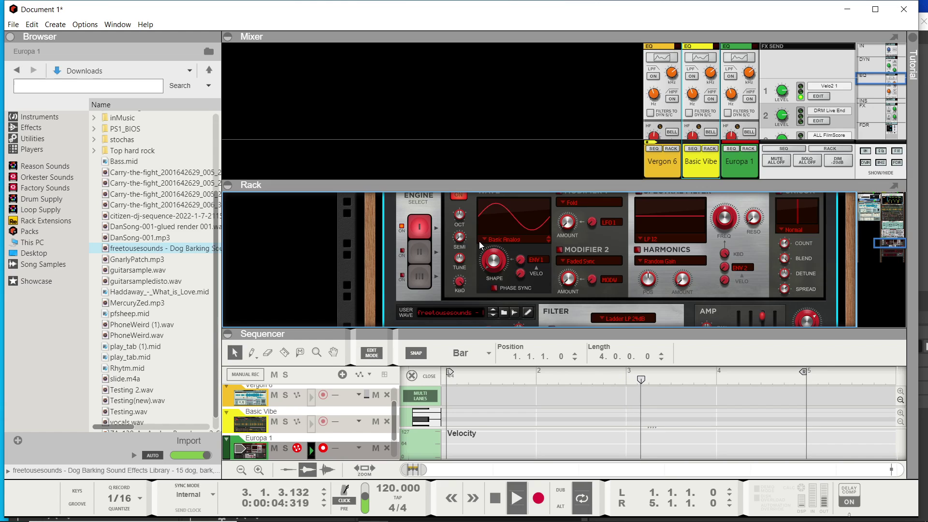
left_click(479, 241)
left_click(505, 410)
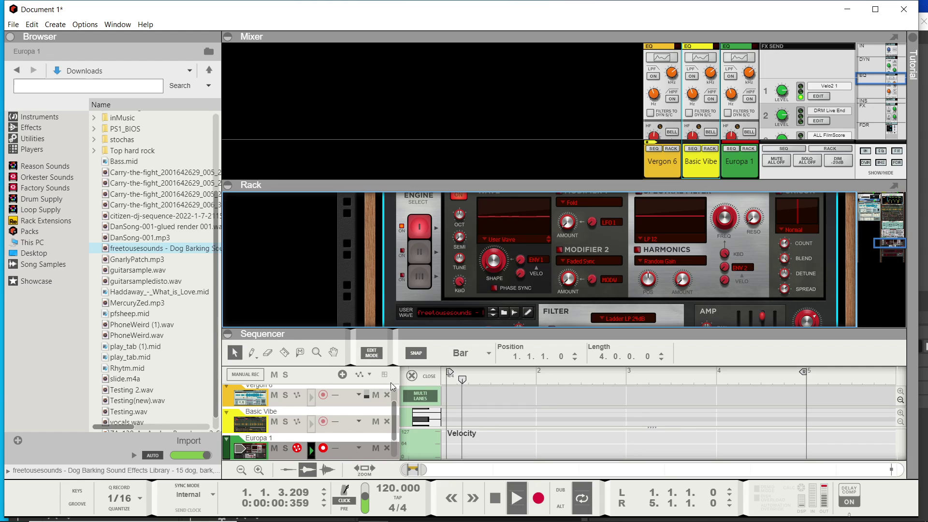
- Leave the sequencer's edit mode and copy the Vergon 6 note clip onto the Europa 1 track at bar 1
left_click(413, 379)
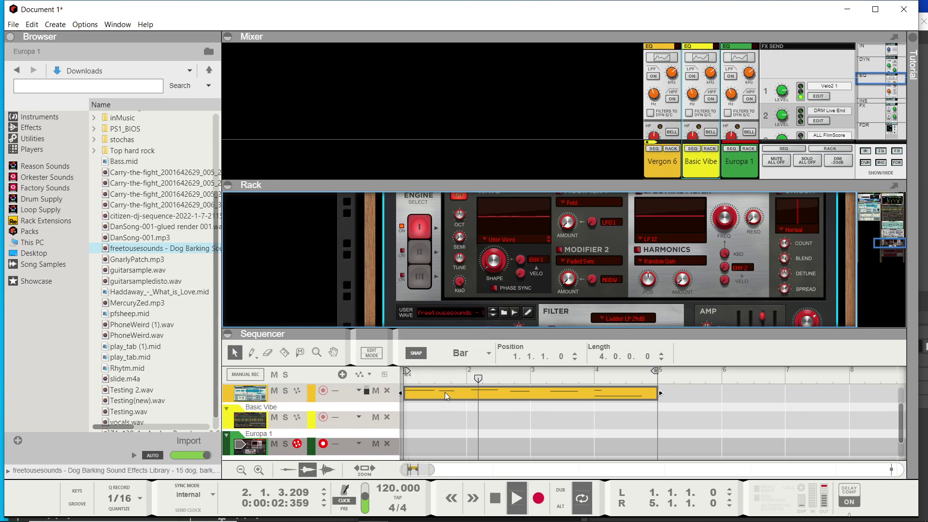
left_click_drag(445, 431, 441, 437)
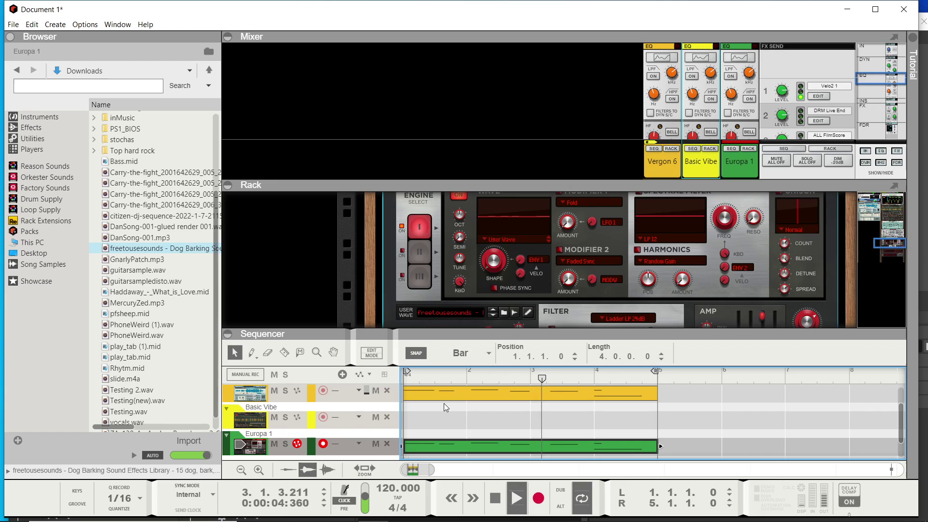
- Adjust engine I's Shape in Europa and assign it as the first destination of LFO 2 in the modulation matrix
left_click(493, 261)
left_click_drag(492, 257, 521, 255)
scroll(521, 250, "down", 10)
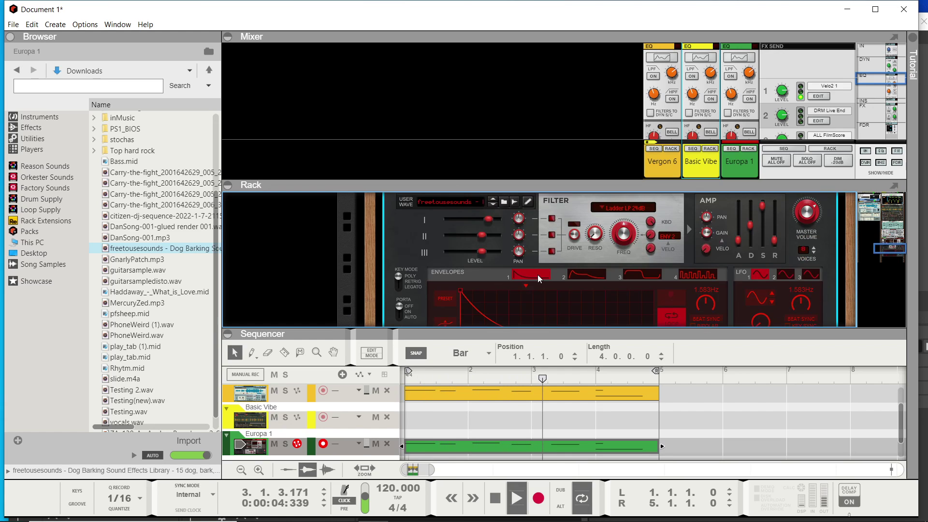
scroll(500, 265, "up", 1)
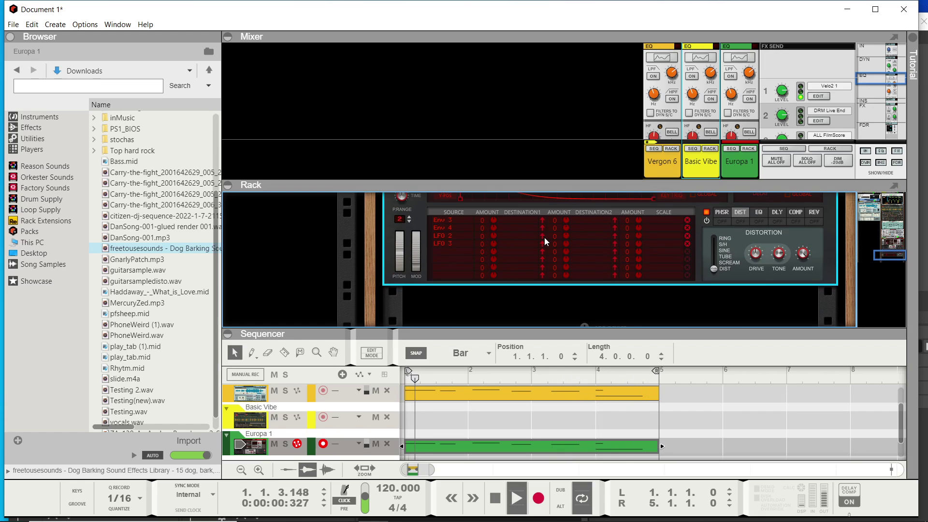
left_click_drag(544, 237, 537, 221)
left_click_drag(512, 158, 508, 244)
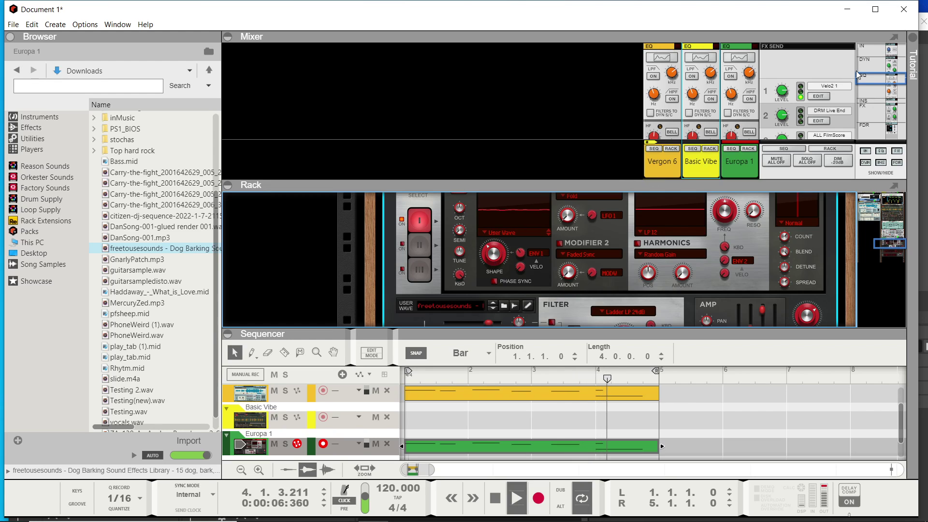
- Look through the mixer's channel sections and collapse the Mixer to give the rack more room
scroll(752, 61, "up", 5)
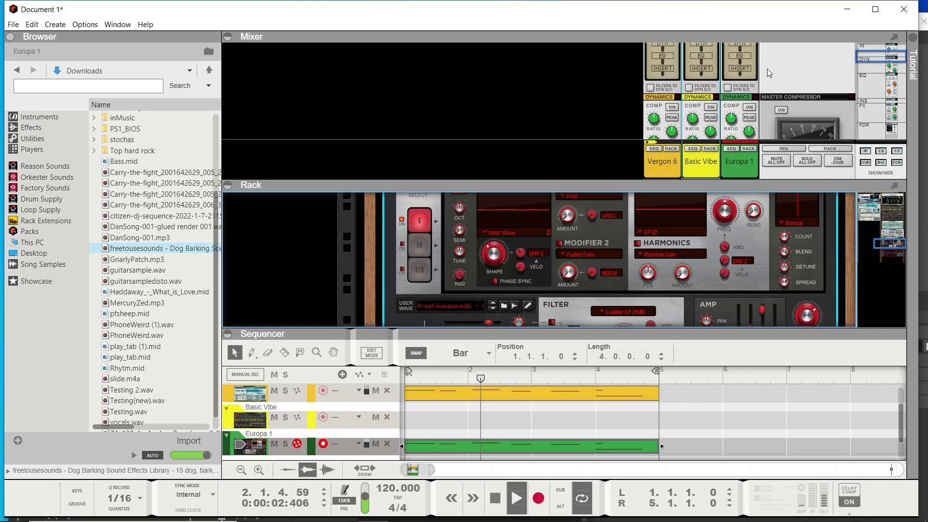
scroll(768, 68, "down", 10)
scroll(760, 73, "down", 2)
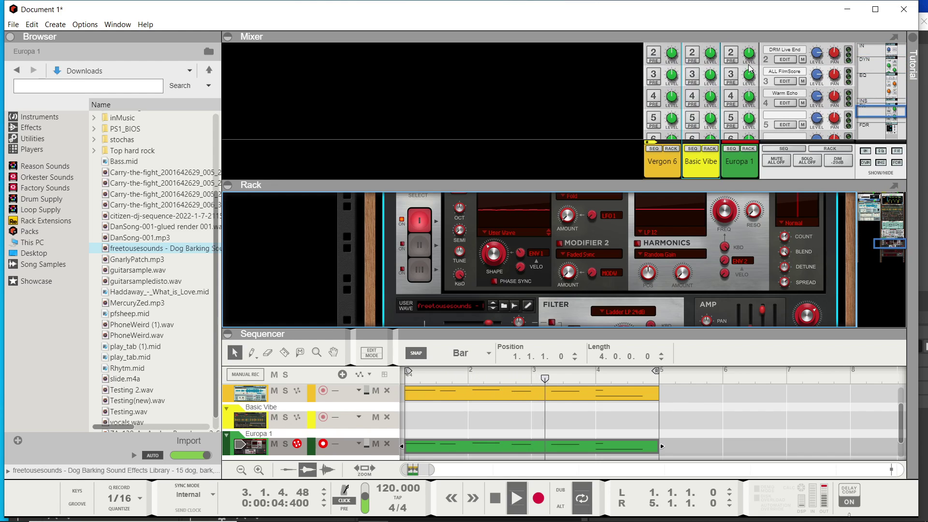
left_click(228, 36)
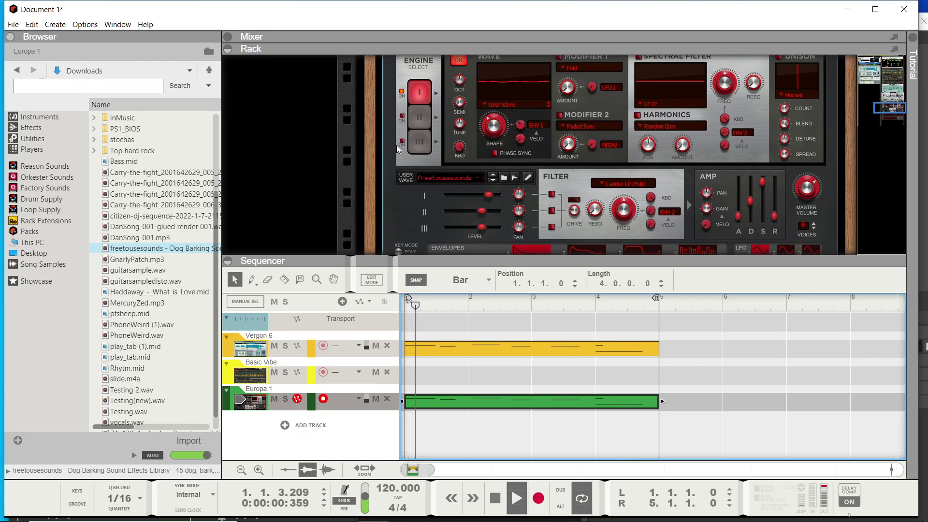
- Turn on Europa's engine II and set its wave to User Wave Smooth
scroll(469, 148, "up", 1)
left_click_drag(490, 144, 496, 149)
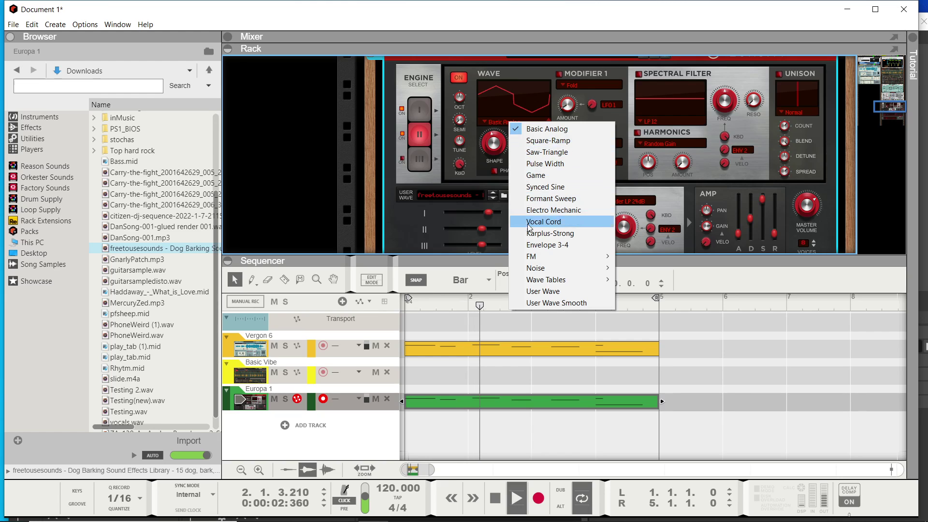
left_click(550, 302)
- Raise the LFO 2 modulation amount in Europa's matrix and assign LFO 3 to engine II's Modifier 2 amount
scroll(515, 153, "down", 4)
scroll(507, 163, "down", 3)
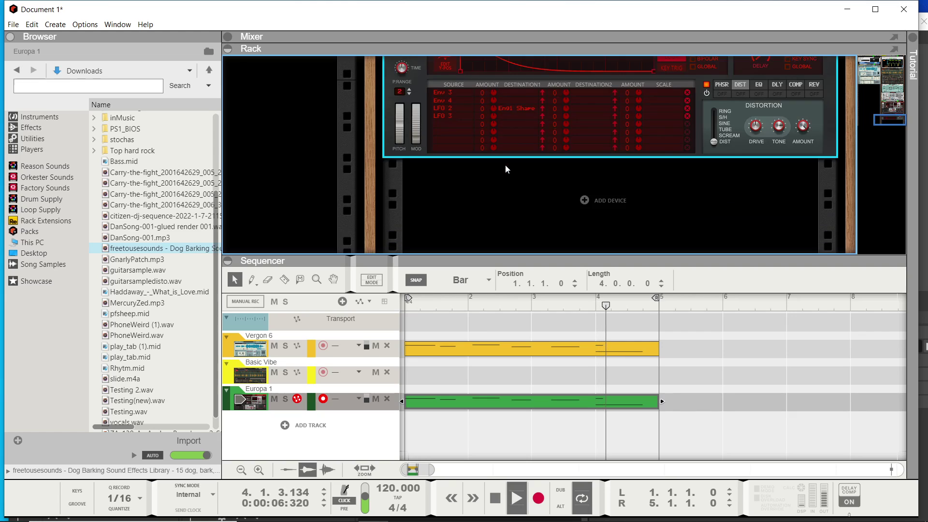
scroll(505, 166, "up", 1)
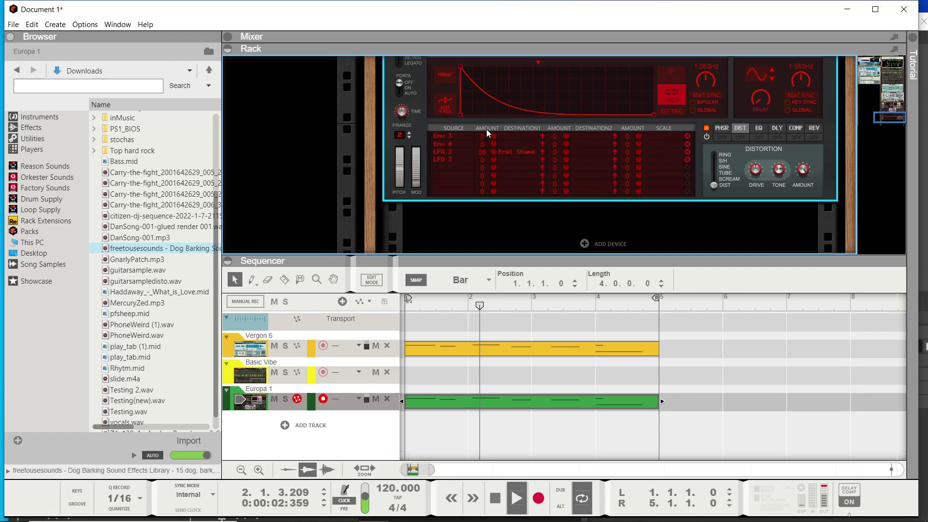
left_click_drag(543, 159, 562, 164)
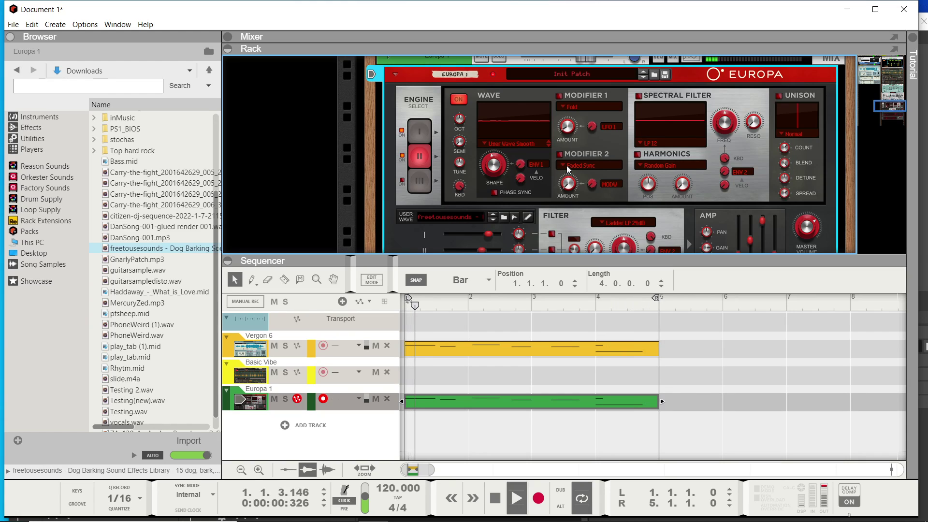
- Turn on Modifier 2 for Europa's engine II and set its type to Fund + 16 Harmonics
left_click(560, 155)
left_click(567, 163)
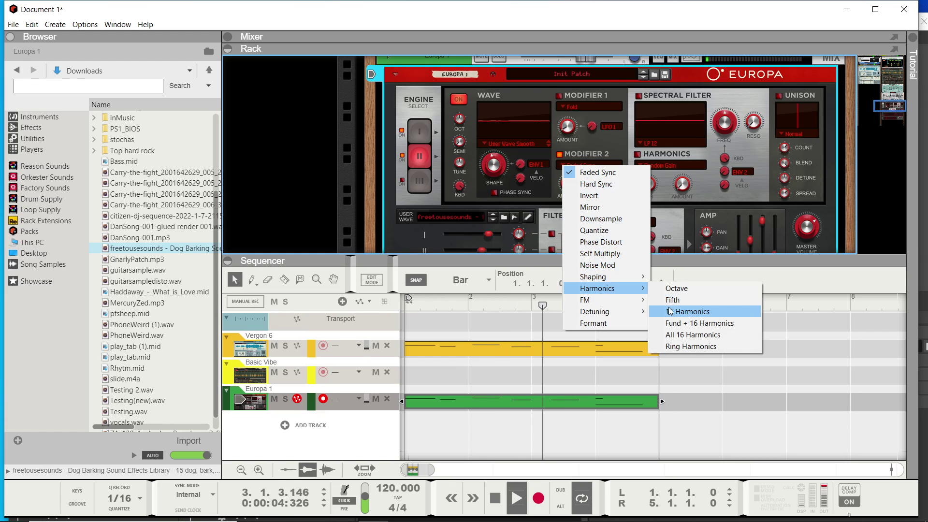
left_click(672, 322)
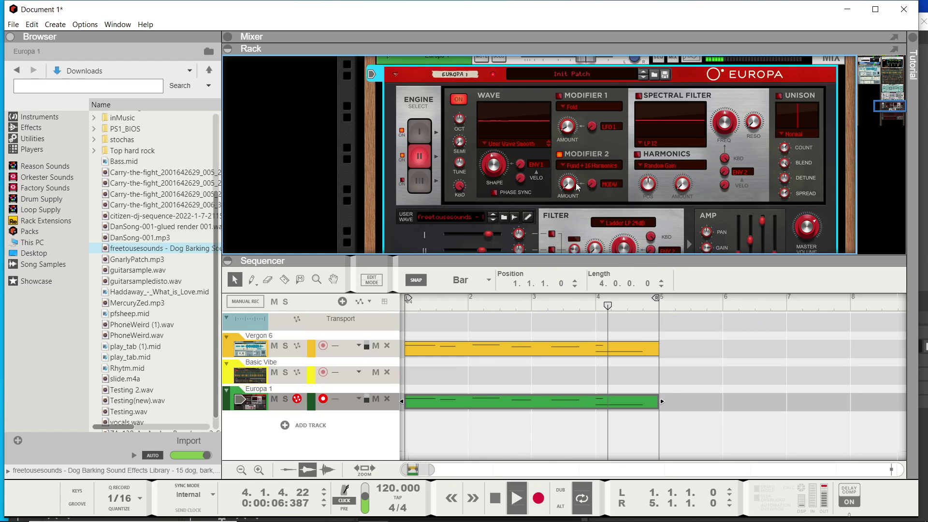
scroll(510, 216, "down", 6)
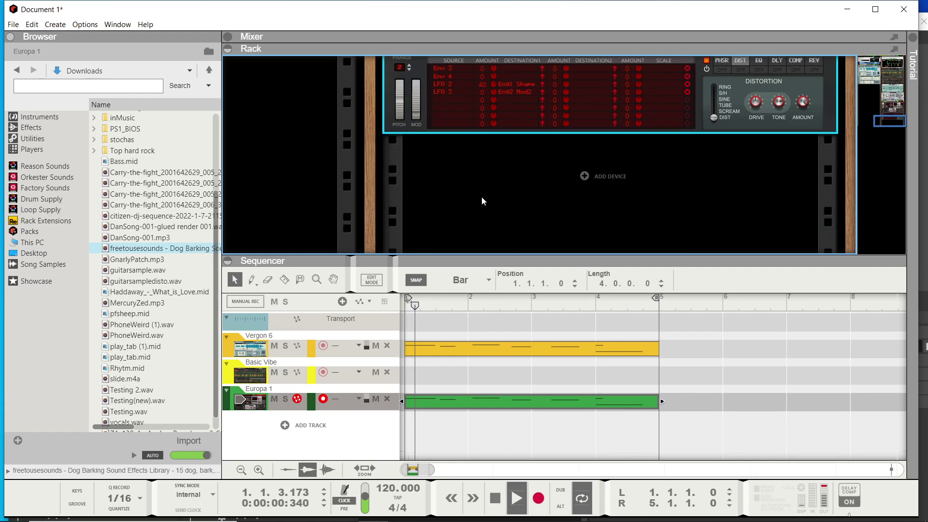
- Change Europa's engine II Modifier 2 type to FM Ratio 1:2
scroll(482, 193, "up", 2)
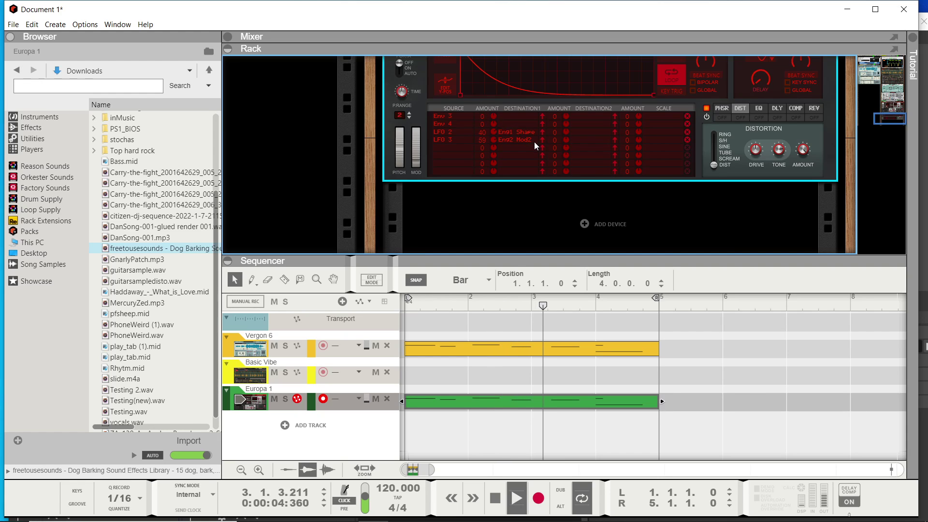
scroll(538, 146, "up", 6)
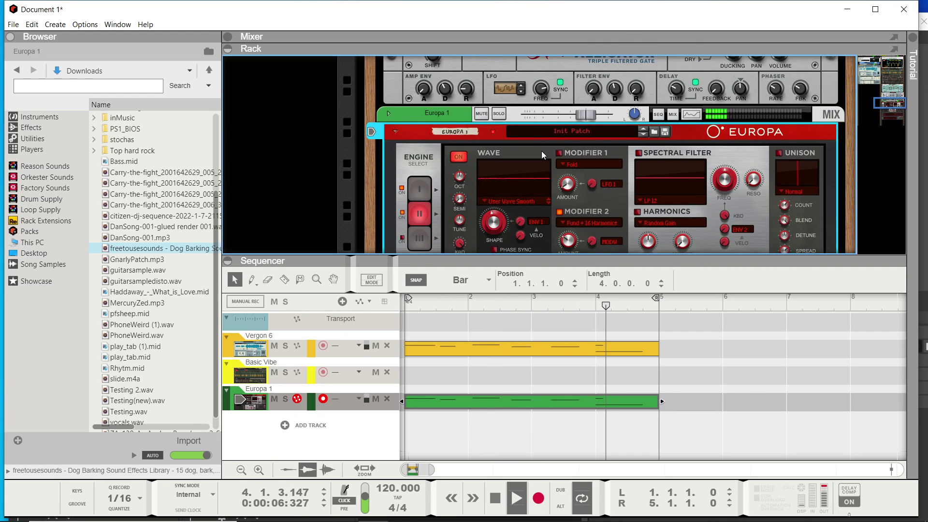
mouse_move(492, 221)
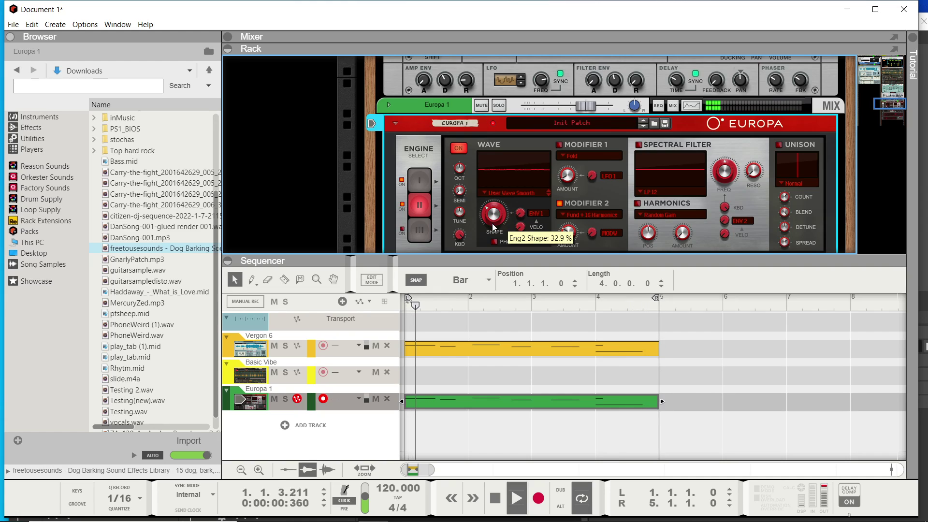
scroll(493, 226, "down", 3)
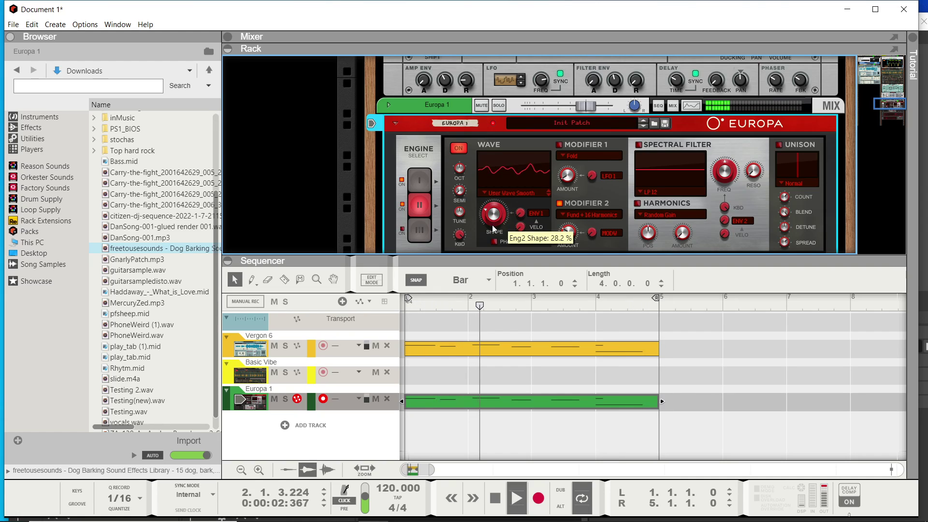
left_click(561, 213)
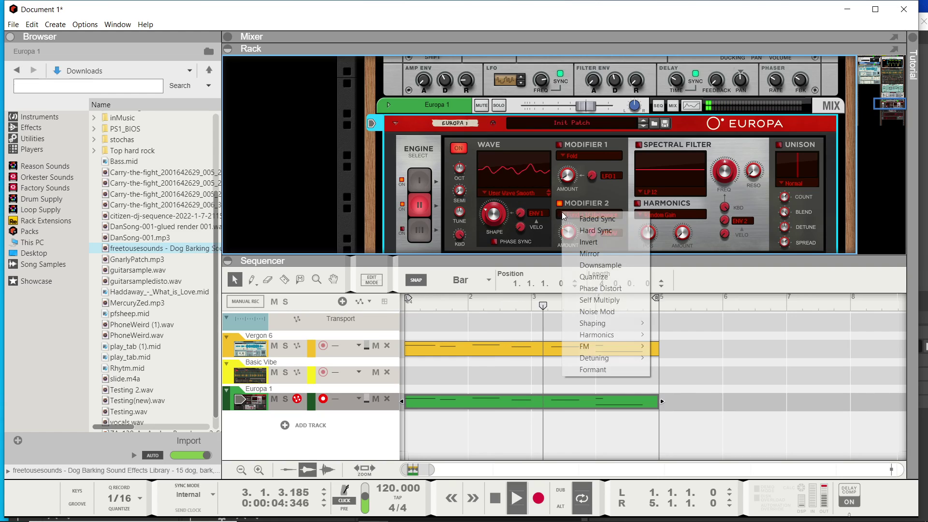
mouse_move(605, 348)
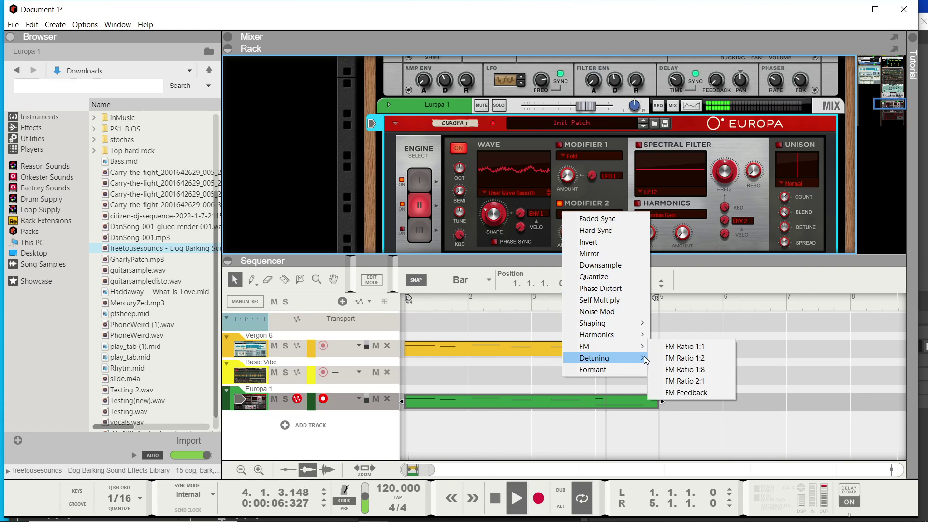
left_click(667, 363)
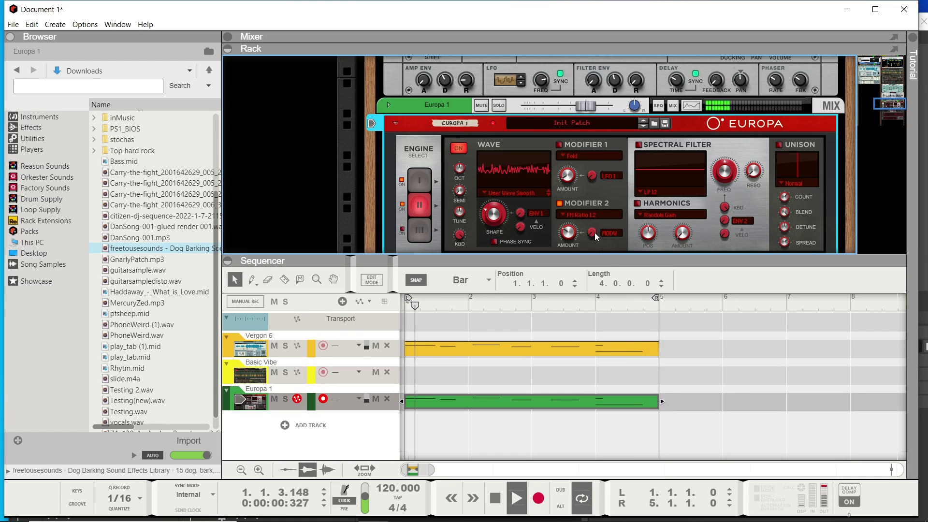
- Turn on Unison for Europa's engines II and I, and set engine I's Unison blend to about 90.6 %
mouse_move(594, 222)
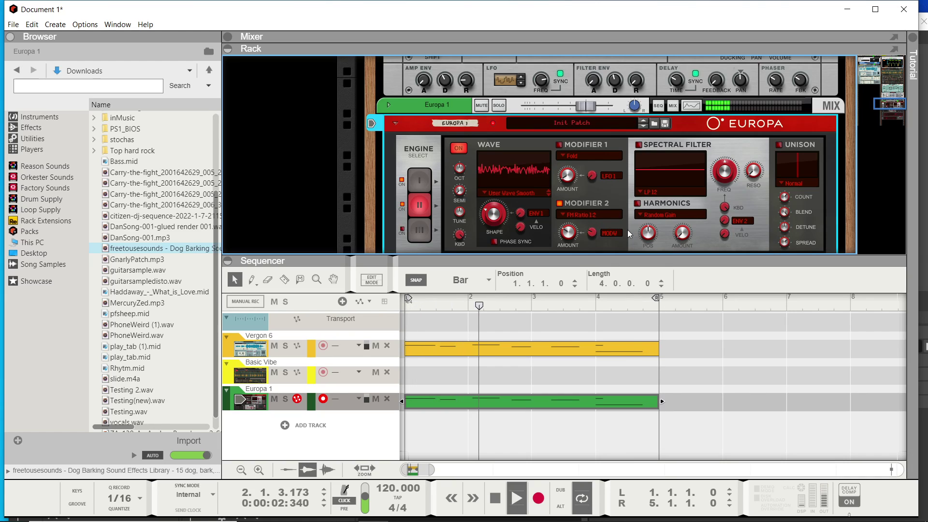
mouse_move(784, 227)
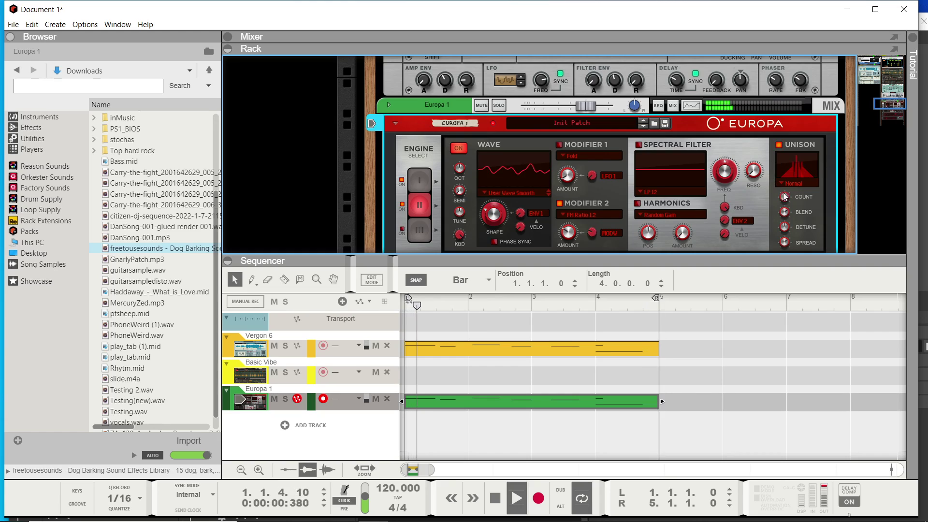
left_click(427, 181)
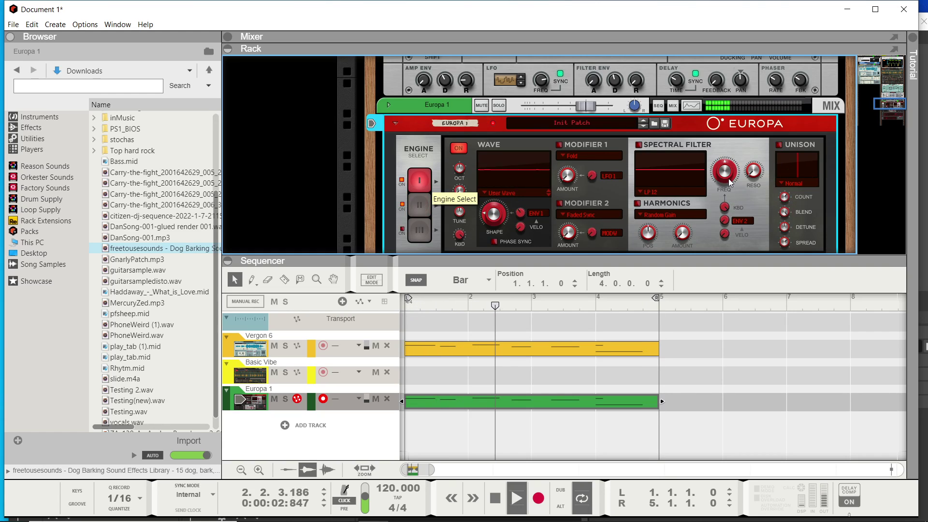
left_click(777, 145)
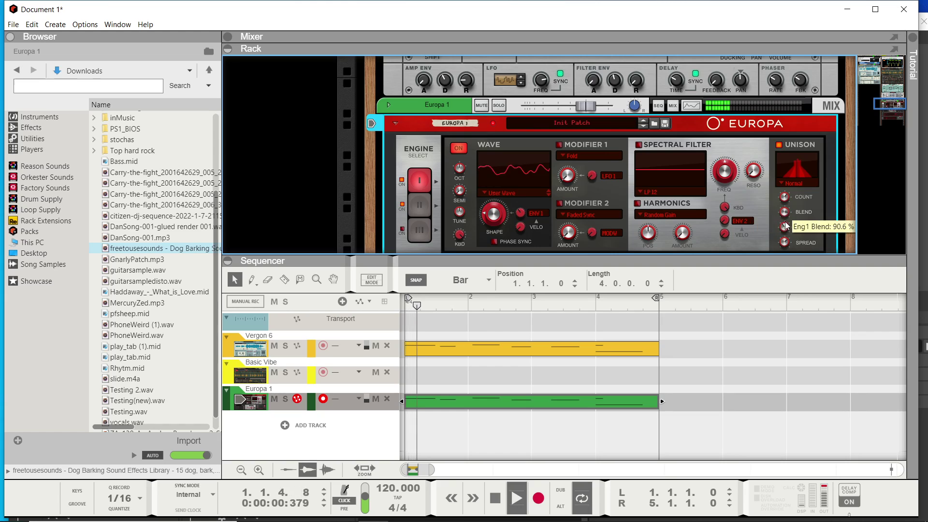
- Assign engine I's pan as the second destination of LFO 2 in Europa's matrix, with an amount of 49
scroll(784, 202, "down", 2)
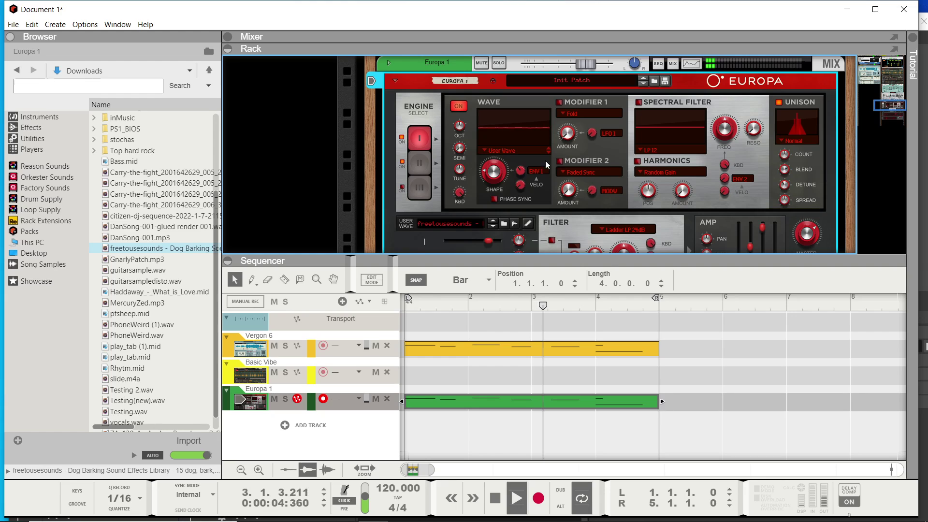
scroll(533, 163, "down", 3)
scroll(515, 189, "down", 3)
scroll(526, 195, "down", 3)
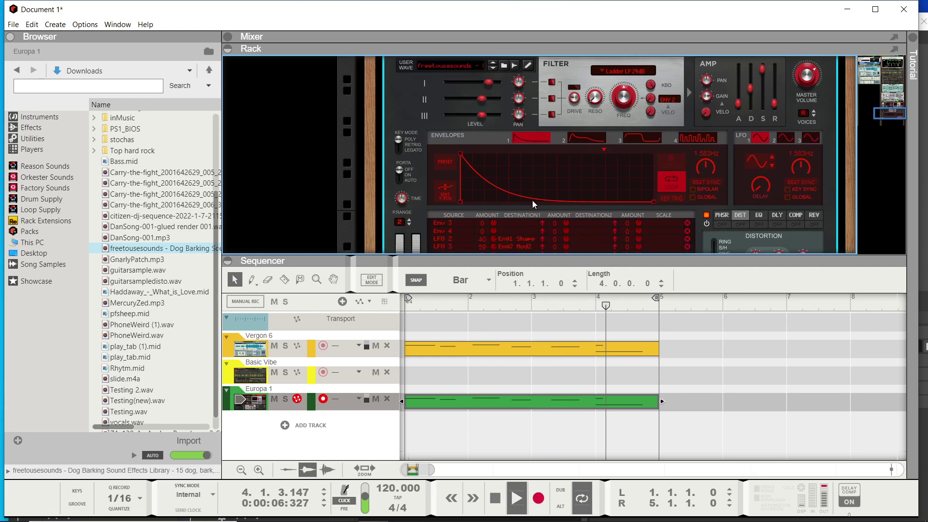
left_click_drag(558, 202, 555, 187)
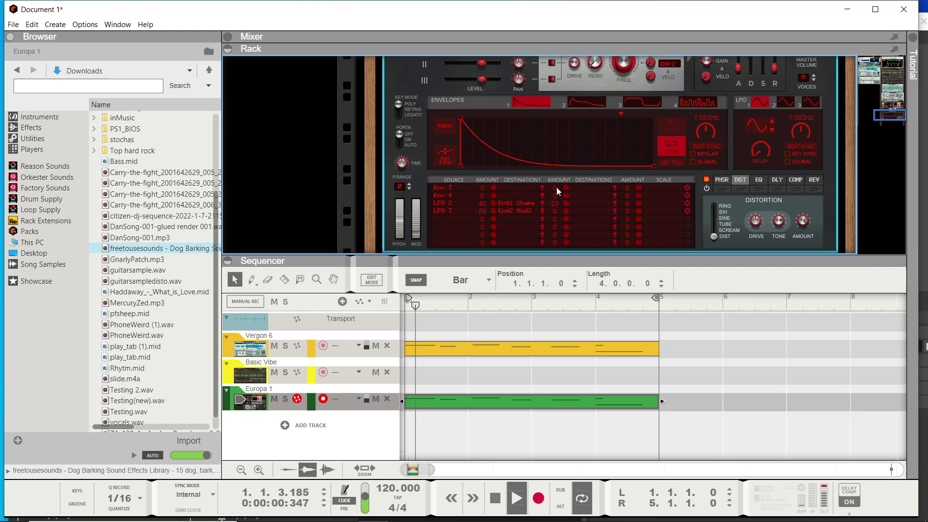
left_click_drag(614, 203, 521, 111)
scroll(558, 128, "up", 3)
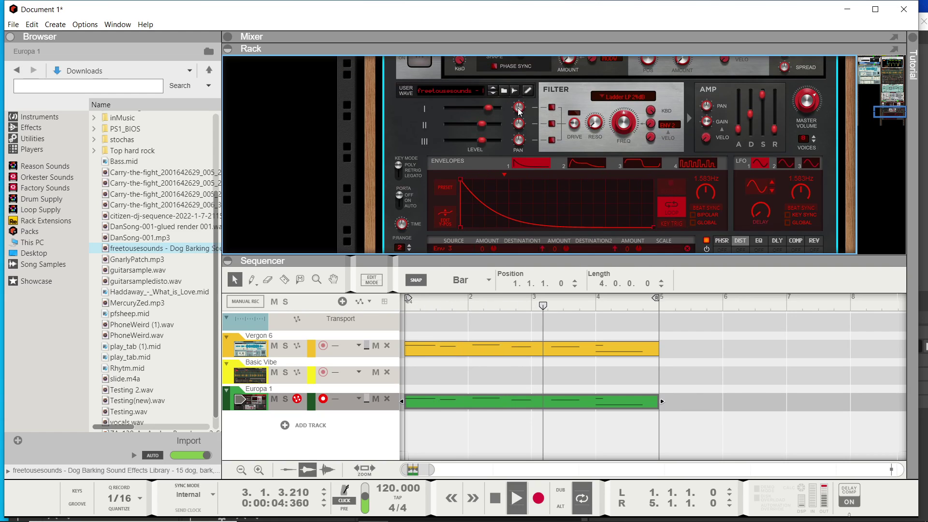
- Assign engine II's pan as the second destination of LFO 3 in Europa's matrix, with an amount of 54
scroll(563, 168, "down", 5)
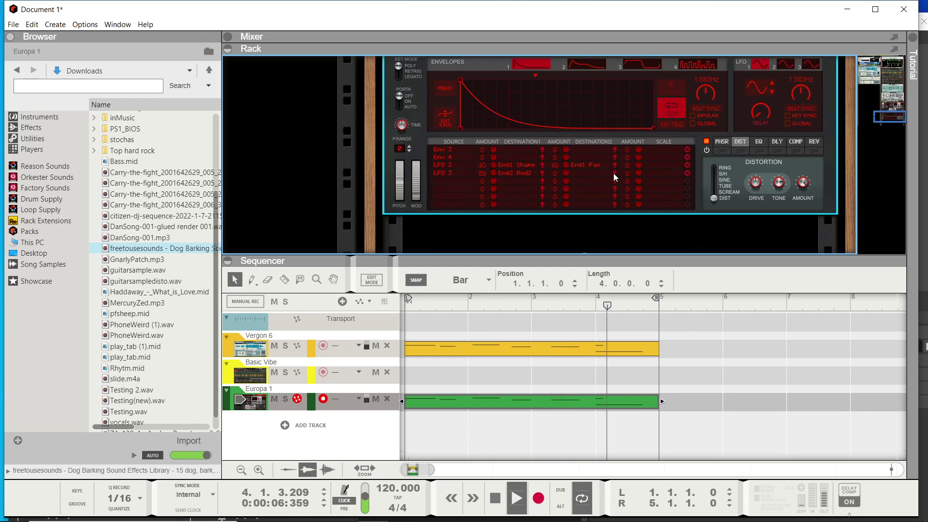
left_click_drag(614, 173, 520, 127)
scroll(541, 130, "up", 3)
scroll(539, 132, "up", 2)
scroll(552, 160, "down", 4)
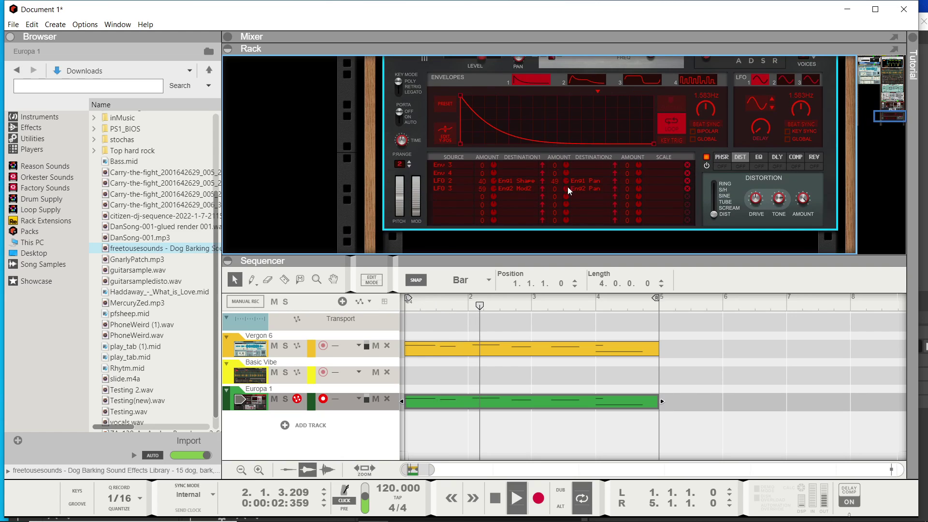
left_click_drag(551, 188, 552, 156)
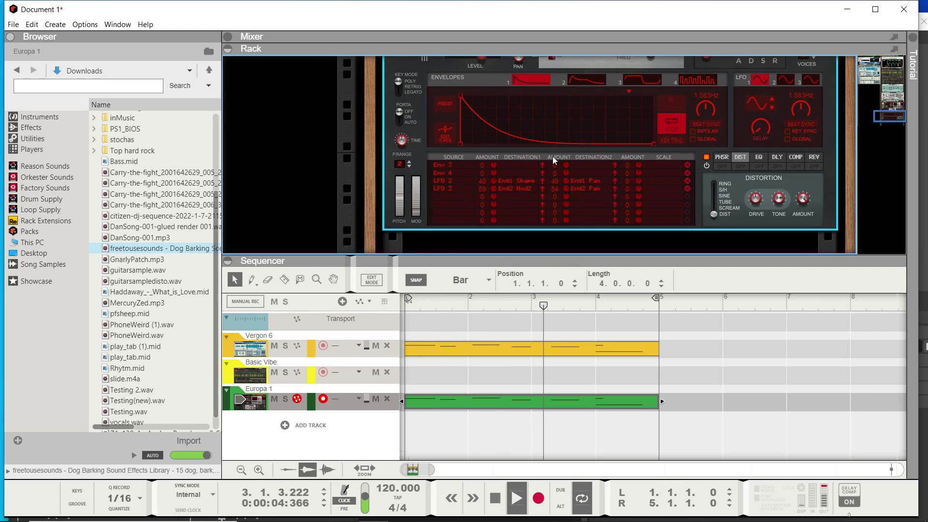
- Add an Audiomatic Retro Transformer effect below Europa in the rack
scroll(559, 162, "up", 5)
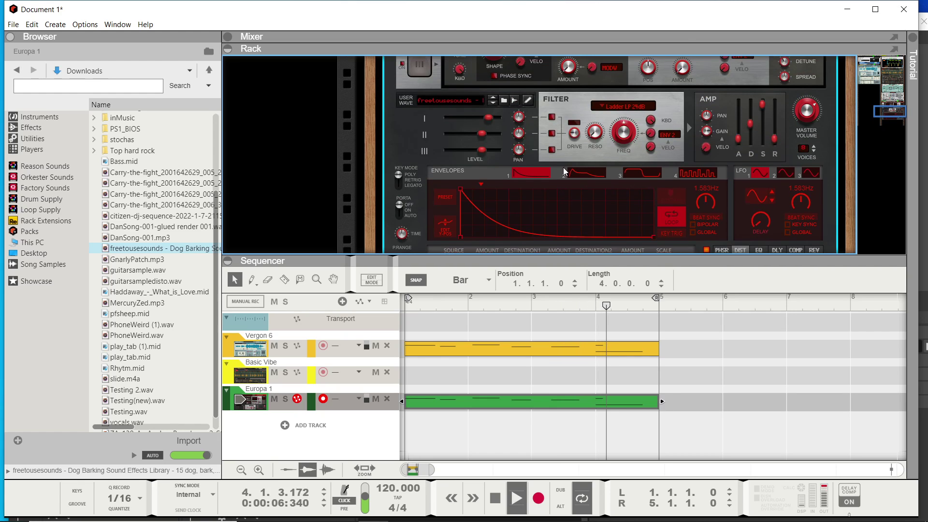
scroll(555, 161, "up", 5)
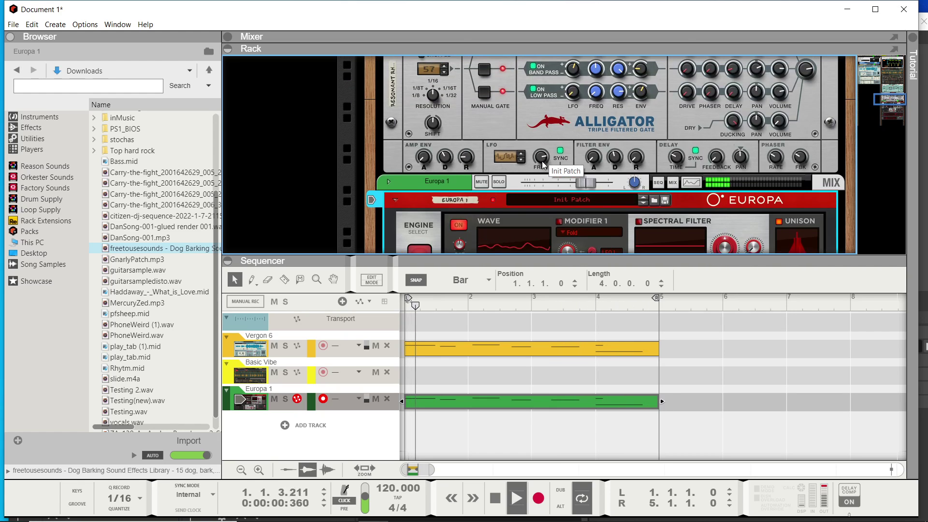
scroll(542, 158, "up", 10)
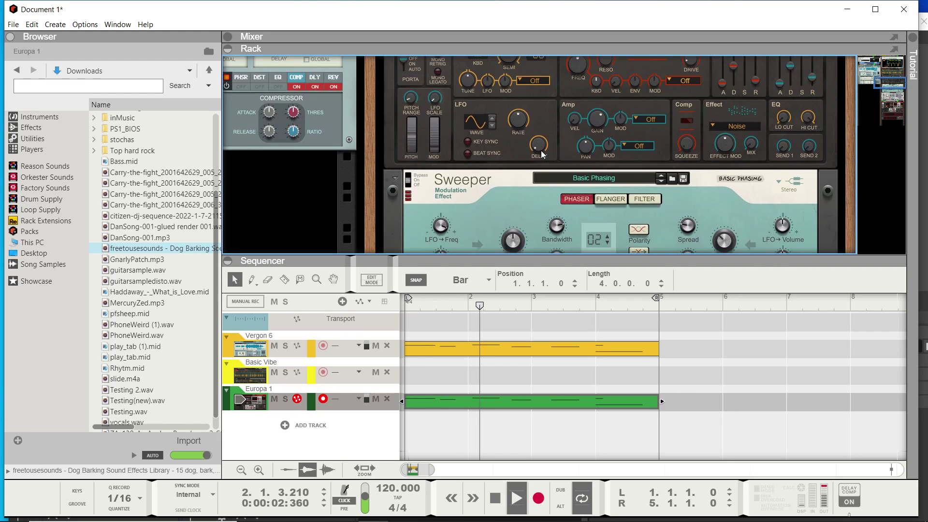
scroll(533, 163, "down", 1)
left_click(48, 116)
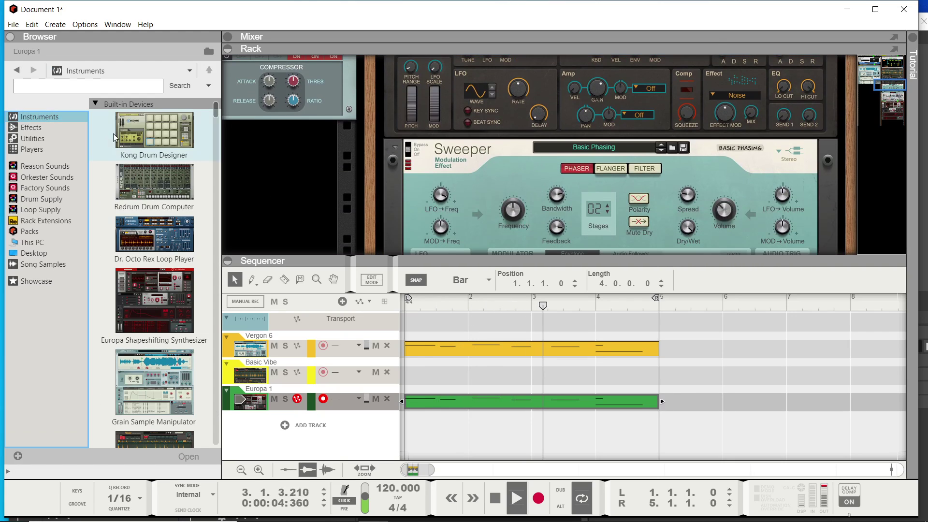
left_click(41, 128)
scroll(145, 241, "down", 8)
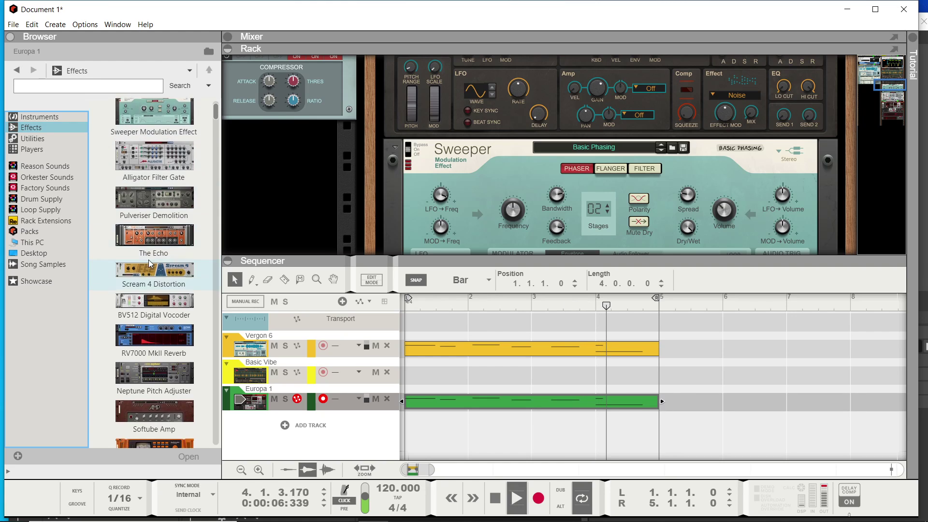
scroll(146, 265, "down", 4)
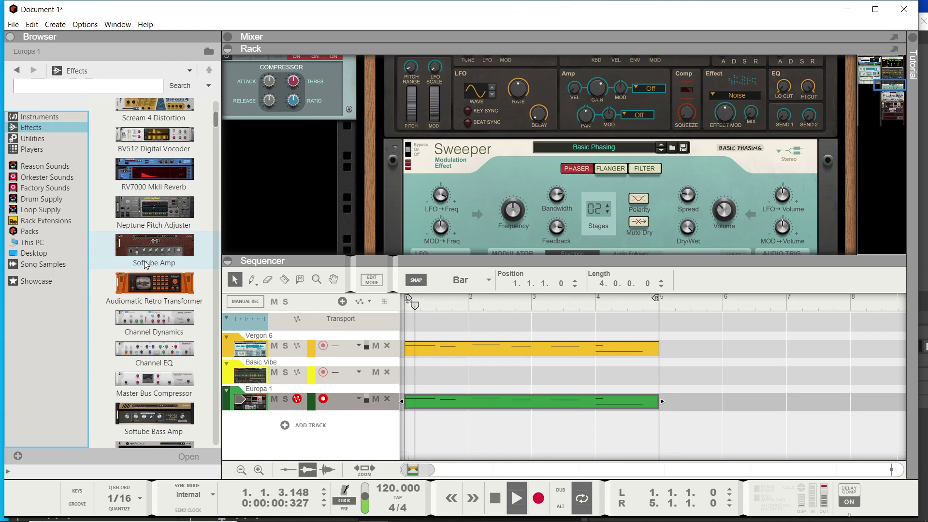
scroll(505, 210, "down", 10)
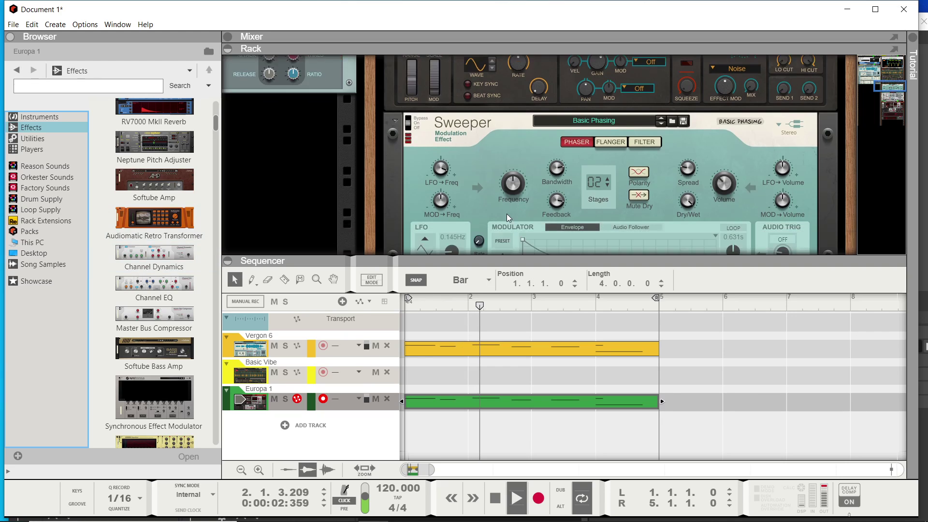
scroll(497, 211, "down", 2)
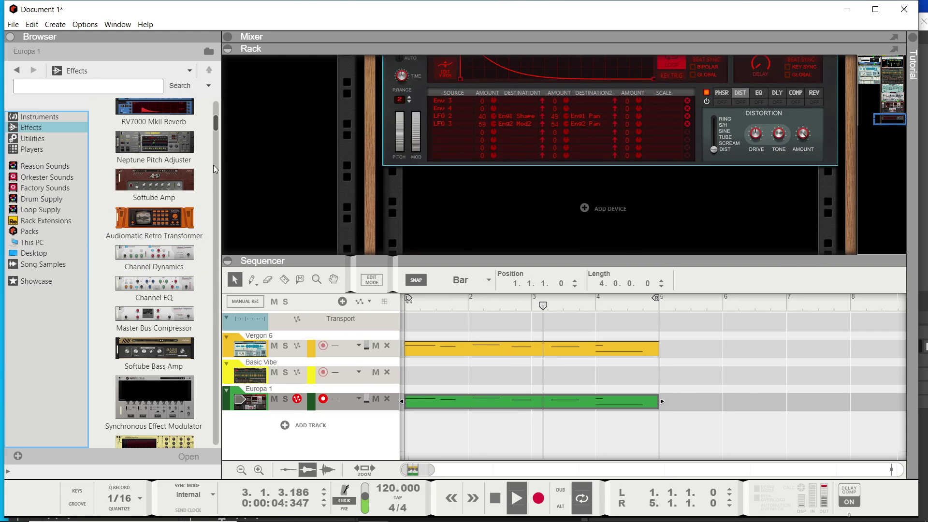
mouse_move(154, 220)
left_mouse_down()
mouse_move(503, 216)
mouse_move(506, 202)
mouse_move(539, 215)
left_mouse_up()
- Try Audiomatic's Eerie preset, switch to Psyche, and set Transform to 89% and Volume to 4.3 dB
left_click(678, 223)
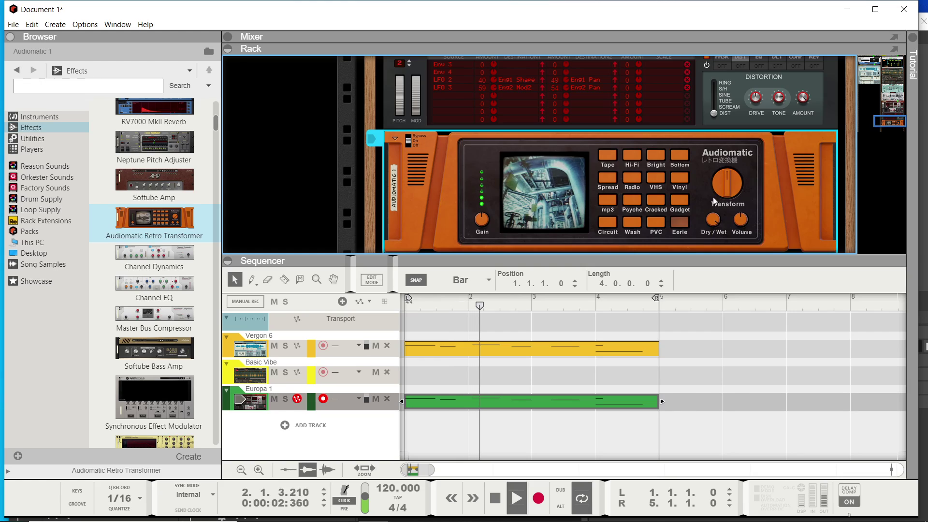
left_click_drag(714, 201, 721, 186)
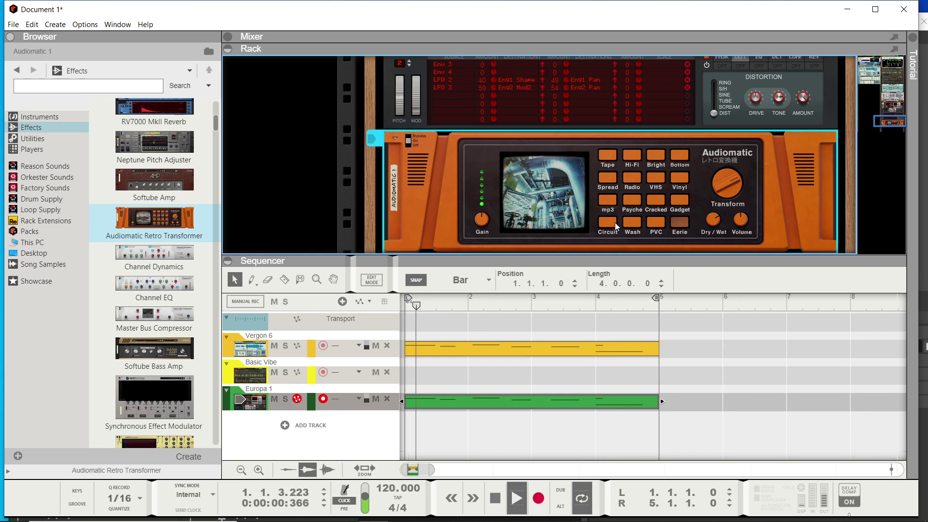
left_click(637, 206)
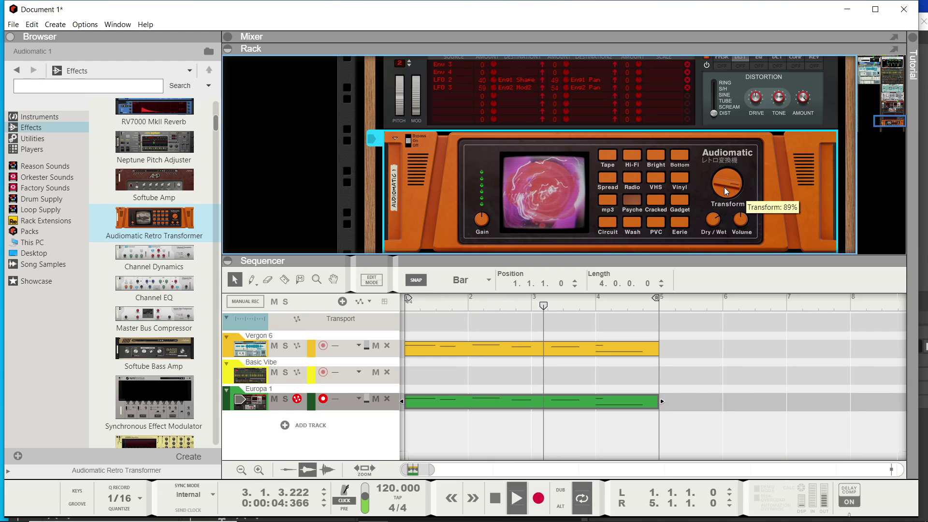
mouse_move(743, 221)
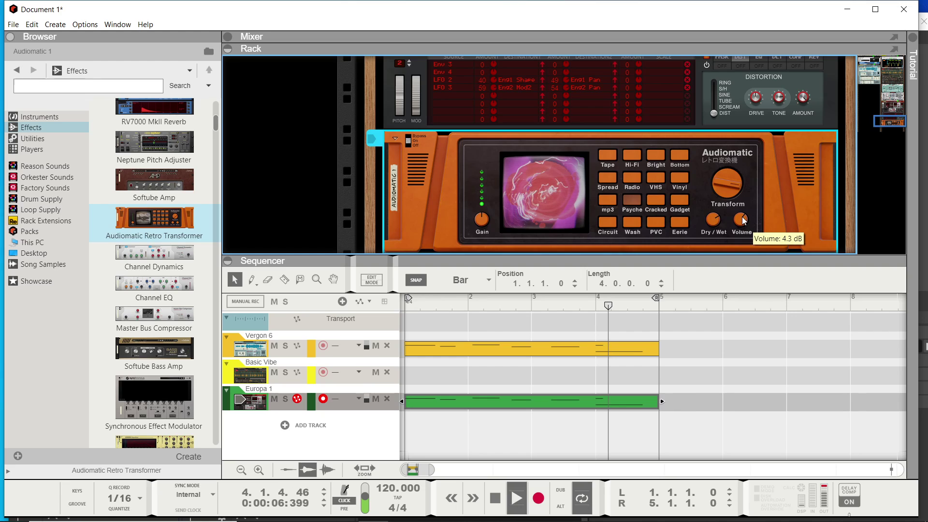
- Add a Synchronous Effect Modulator below the Audiomatic in the rack
scroll(241, 179, "down", 3)
scroll(155, 242, "down", 5)
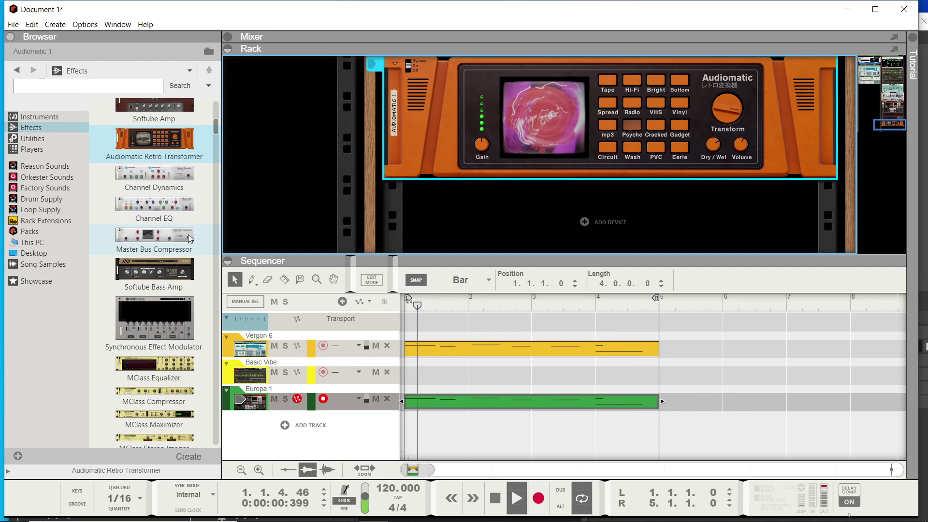
mouse_move(154, 218)
left_mouse_down()
mouse_move(309, 233)
mouse_move(533, 237)
left_mouse_up()
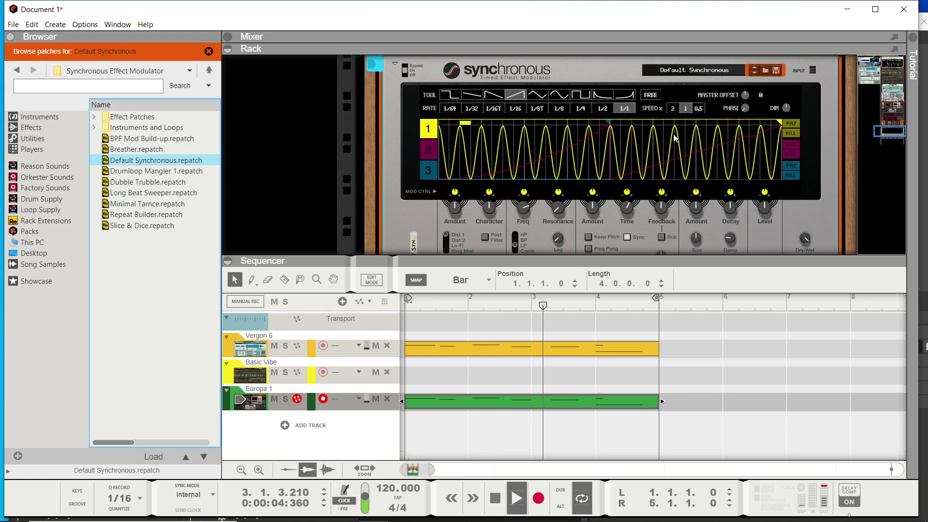
- Step through Synchronous patches from Drumloop Mangler 1 and Dubble Trubble to Long Beat Sweeper
left_click(754, 73)
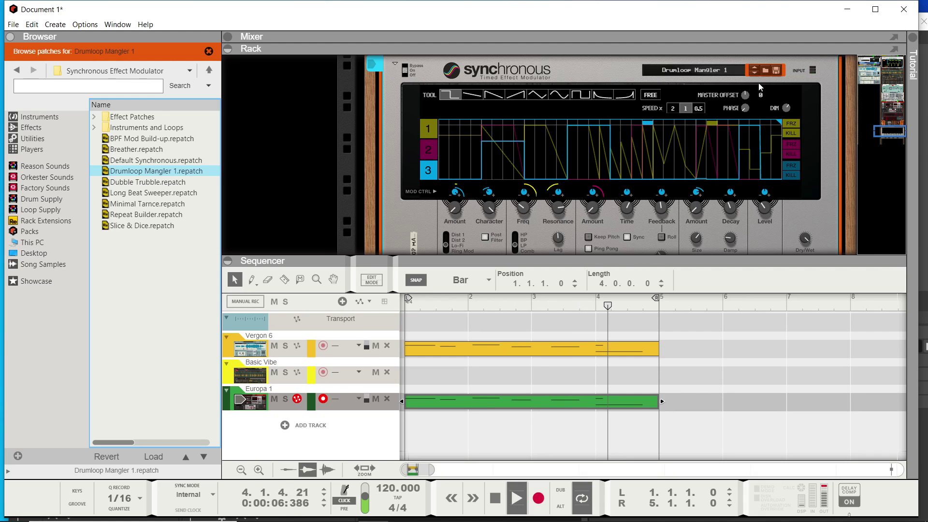
left_click(756, 76)
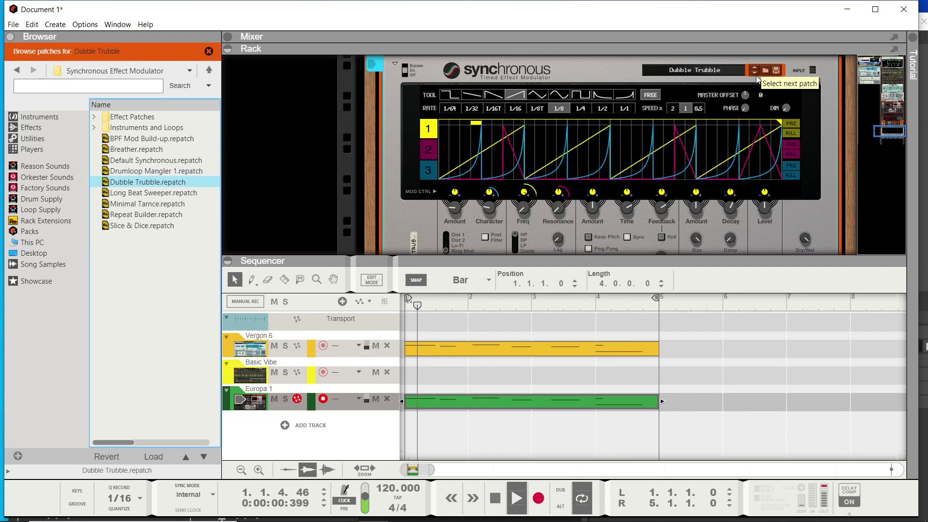
left_click(755, 73)
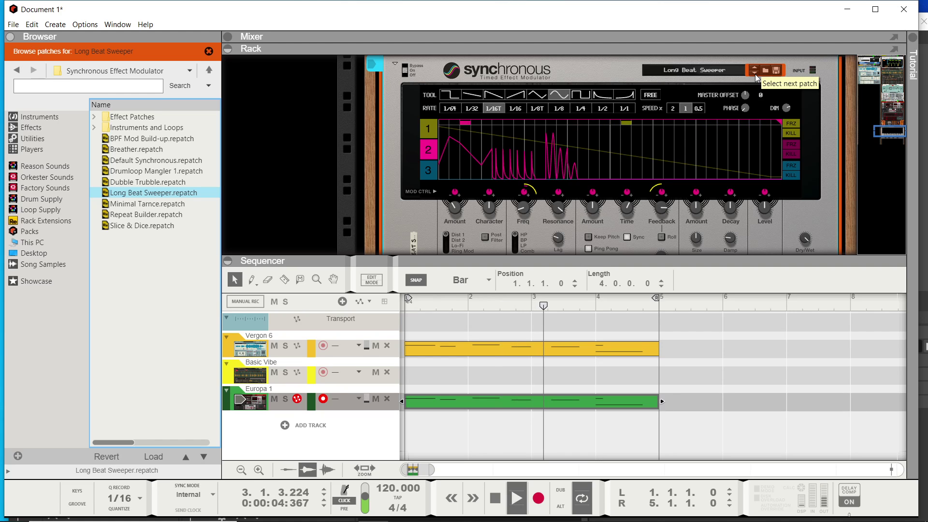
- Return to Europa's engine section in the rack and stop playback
scroll(680, 114, "up", 6)
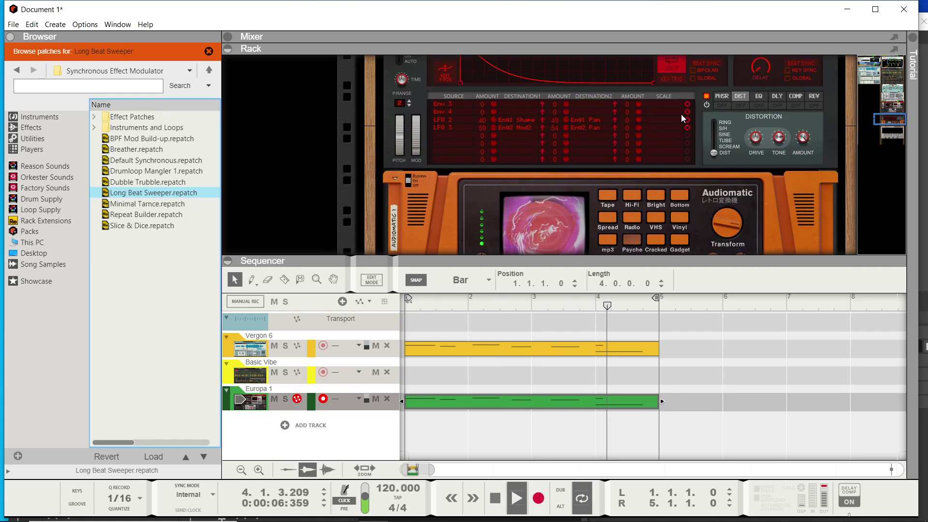
scroll(679, 138, "up", 3)
left_click(498, 502)
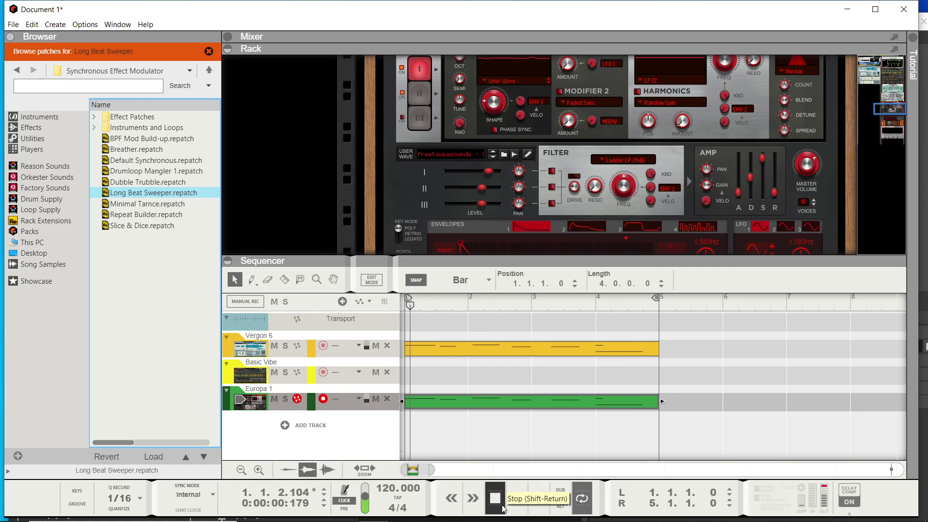